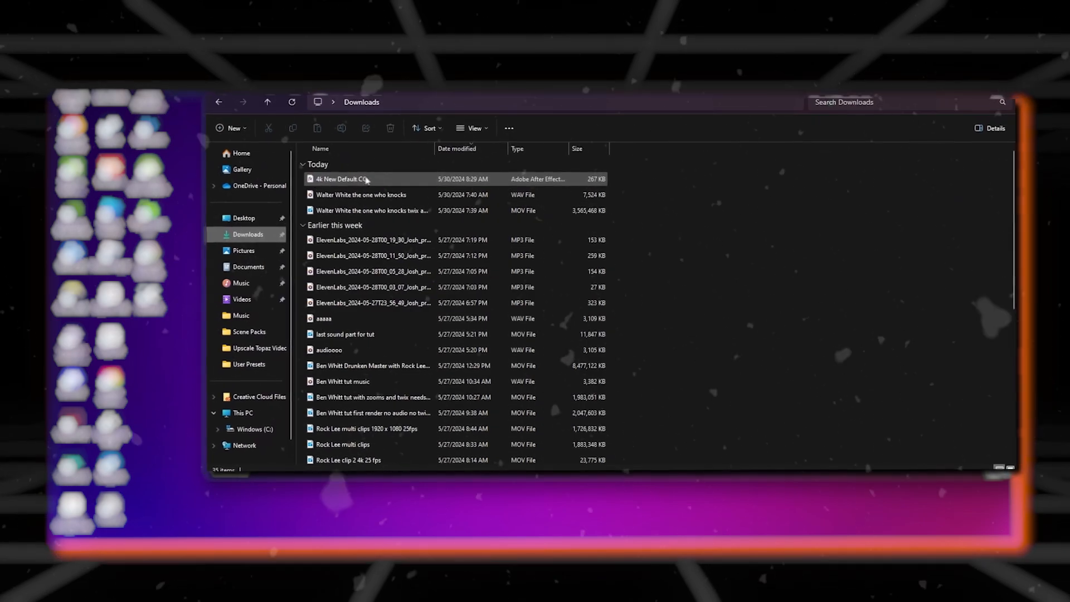
- Remove the 4k New Default CC preset file from Downloads and browse into the After Effects folder under Documents > Adobe
key("Delete")
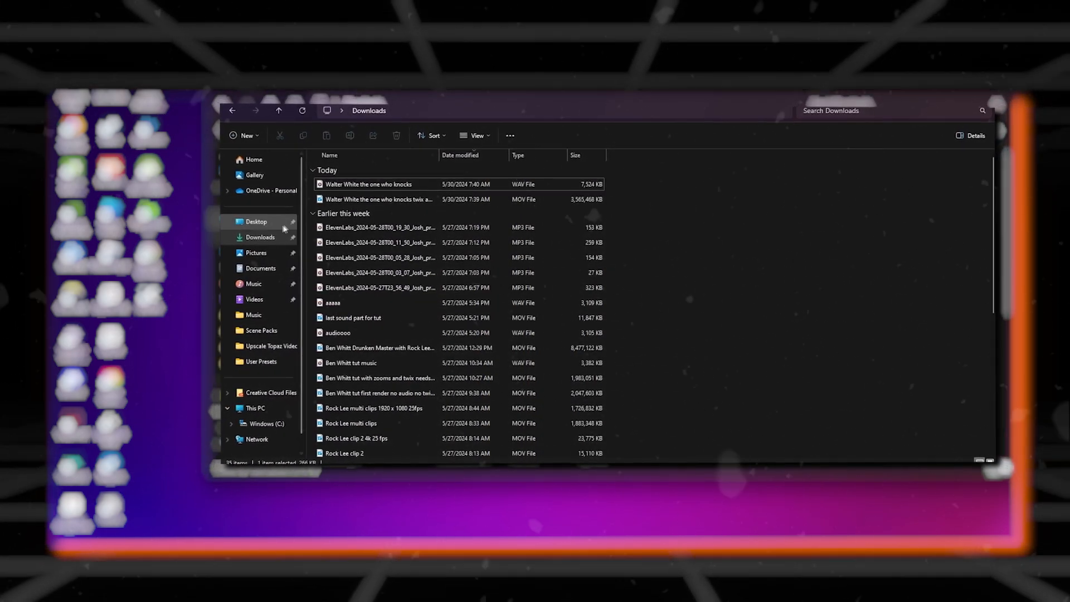
left_click(258, 268)
double_click(343, 173)
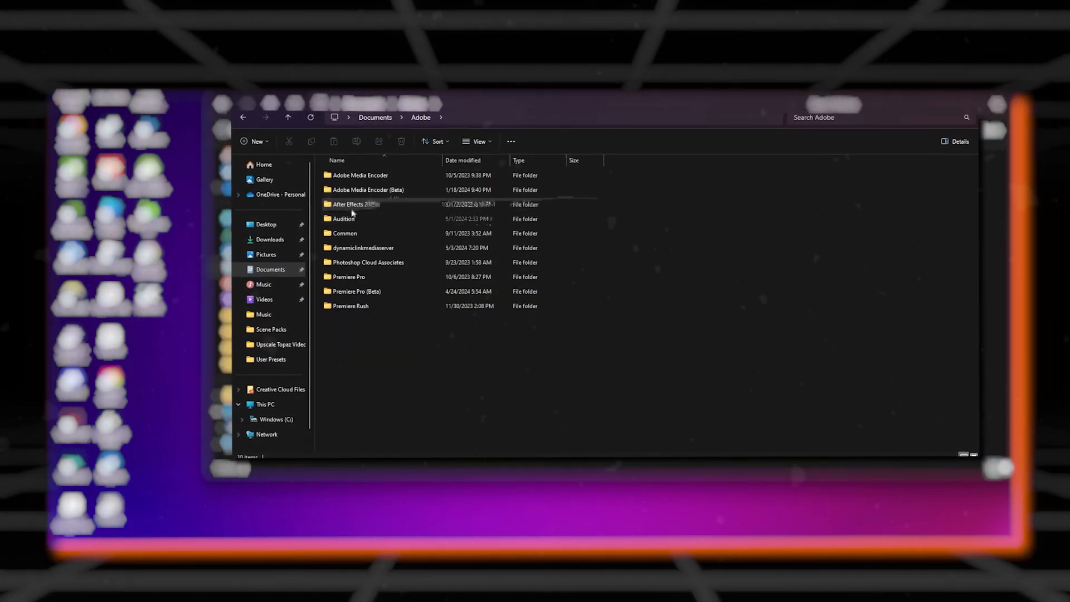
double_click(351, 205)
double_click(348, 190)
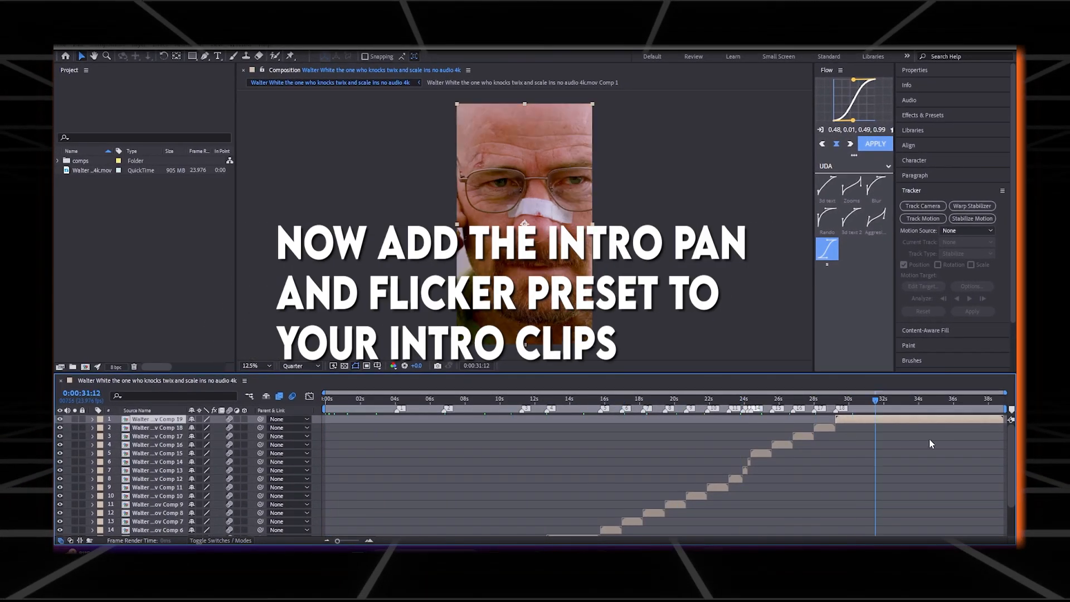
- Switch to After Effects and preview the opening of the clip composition from its start
left_click_drag(388, 434, 329, 423)
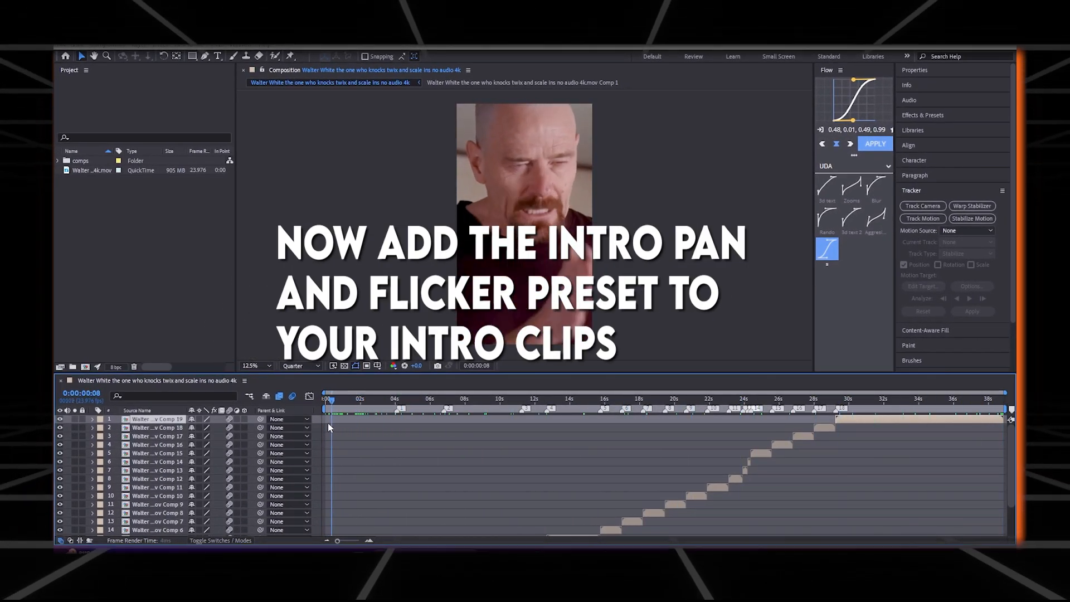
key("space")
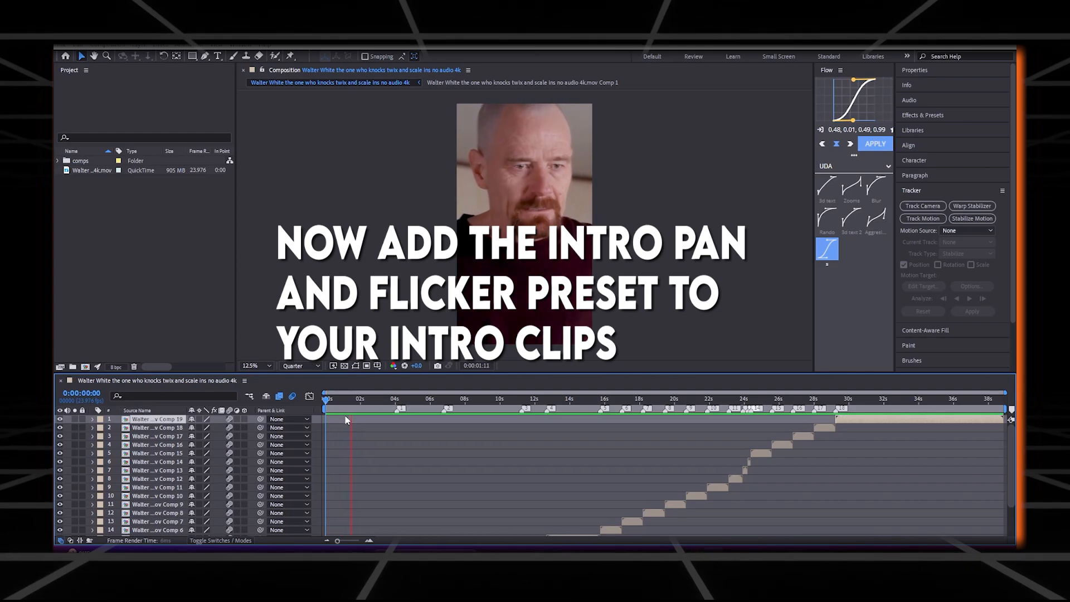
scroll(382, 454, "down", 3)
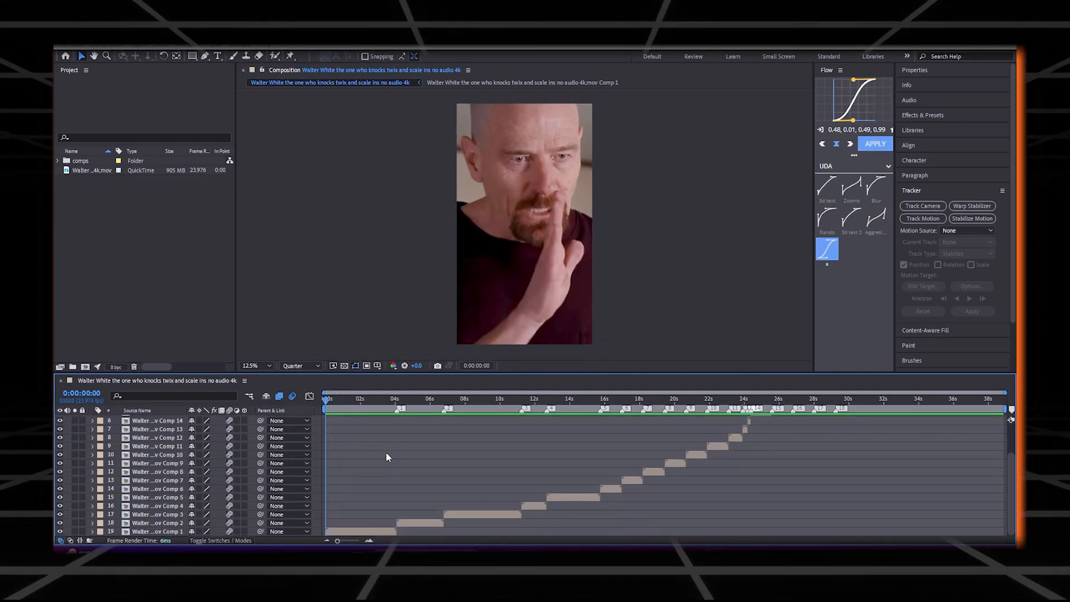
- Apply the Intro Pan and Intro Flicker user presets to the first clip, Comp 1, and play it back from the start
left_click(346, 531)
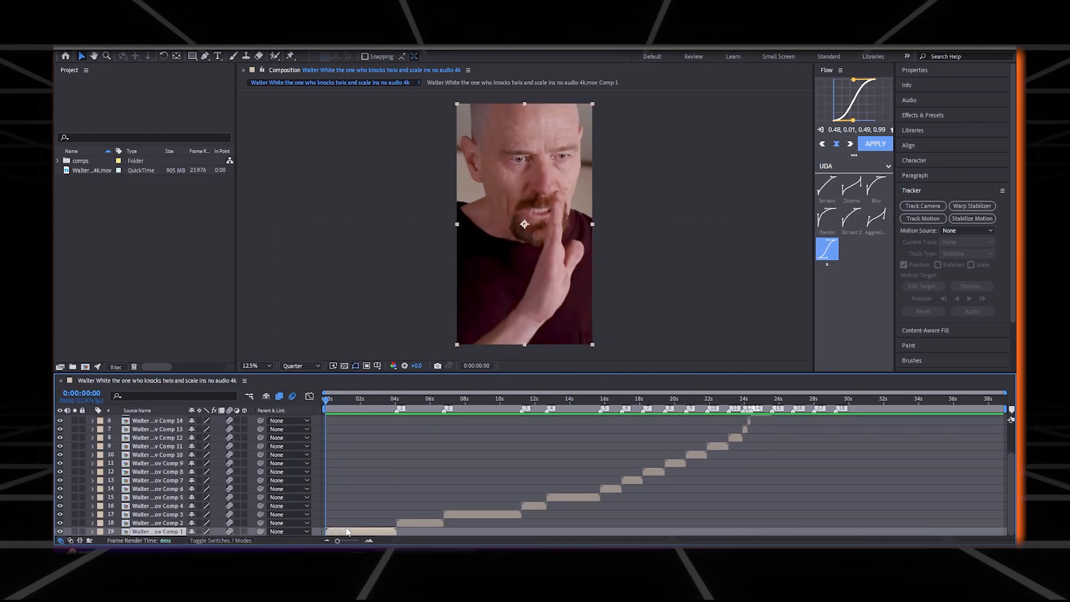
left_click(914, 114)
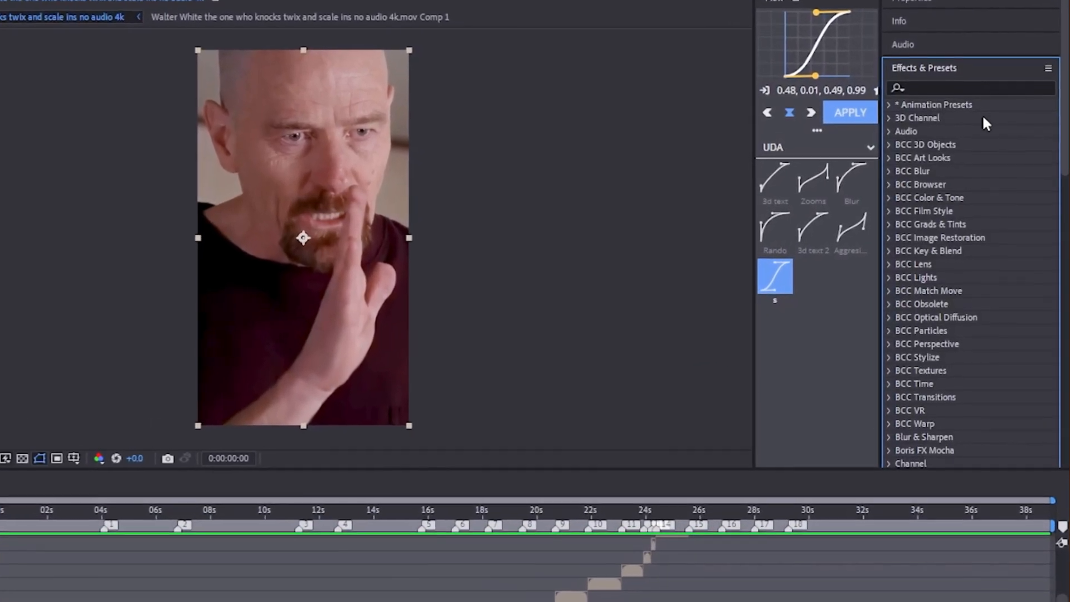
left_click(889, 102)
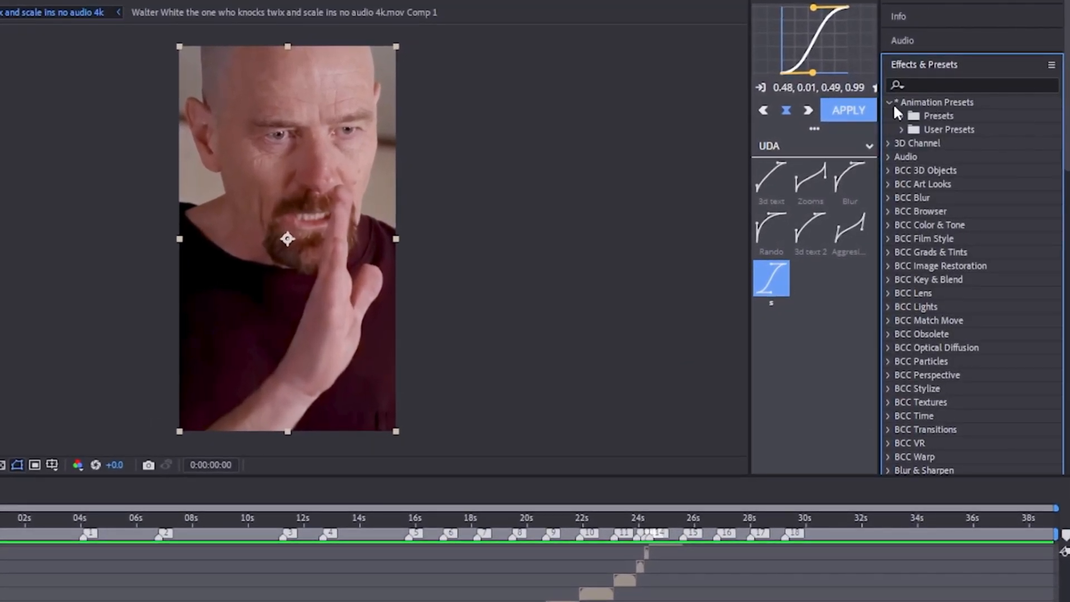
left_click(901, 129)
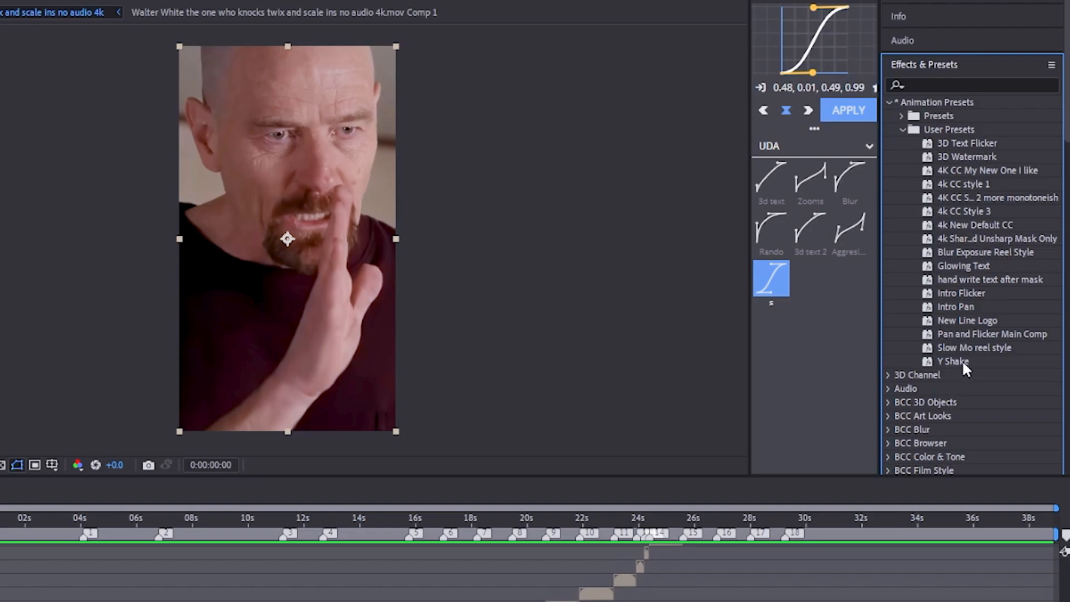
double_click(930, 307)
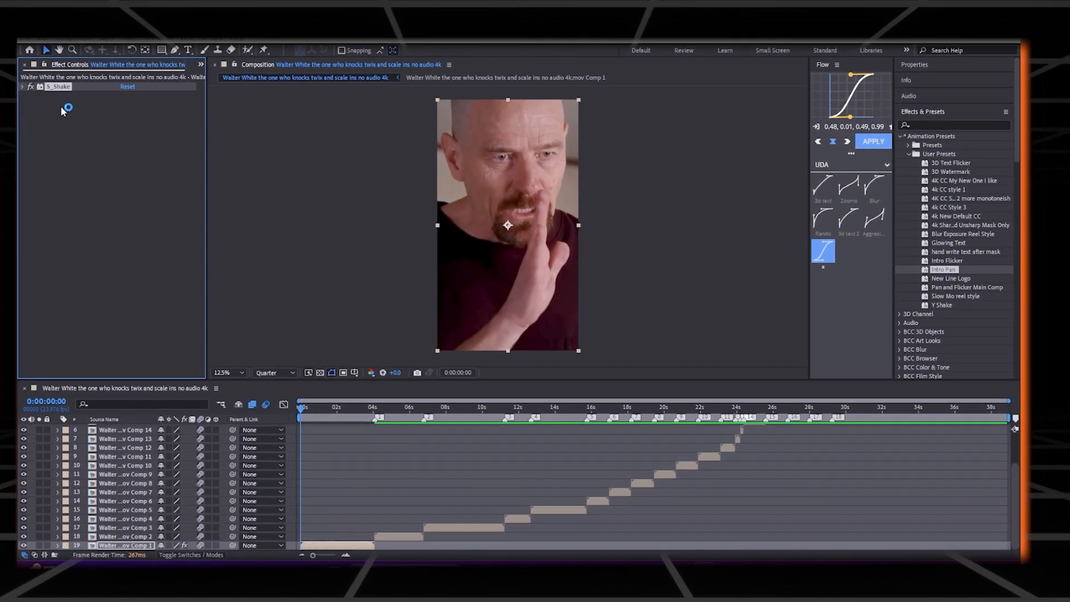
double_click(926, 261)
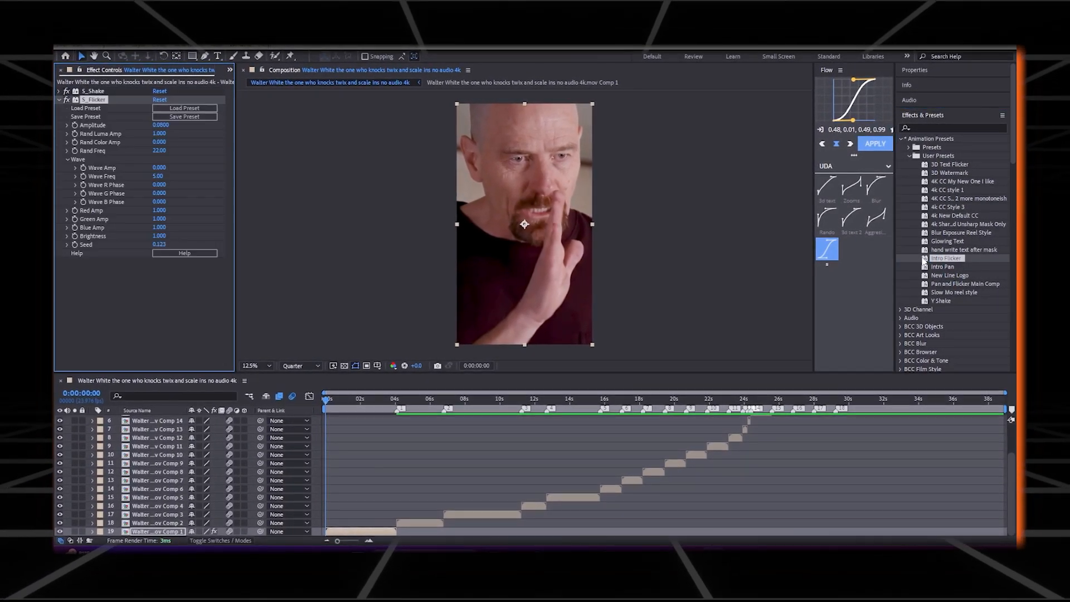
left_click(58, 100)
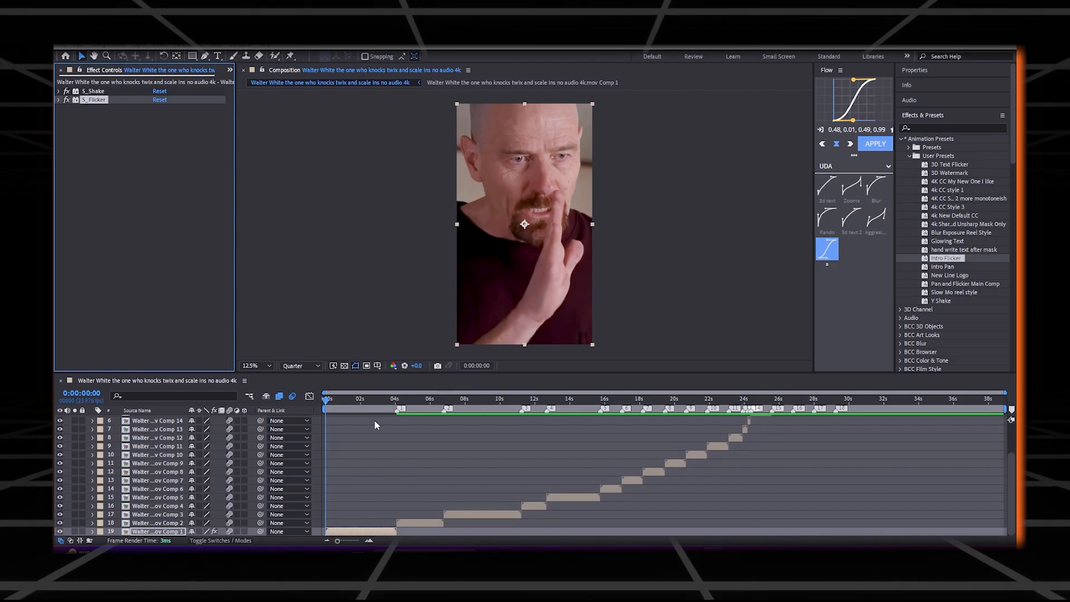
left_click_drag(326, 401, 324, 424)
key("space")
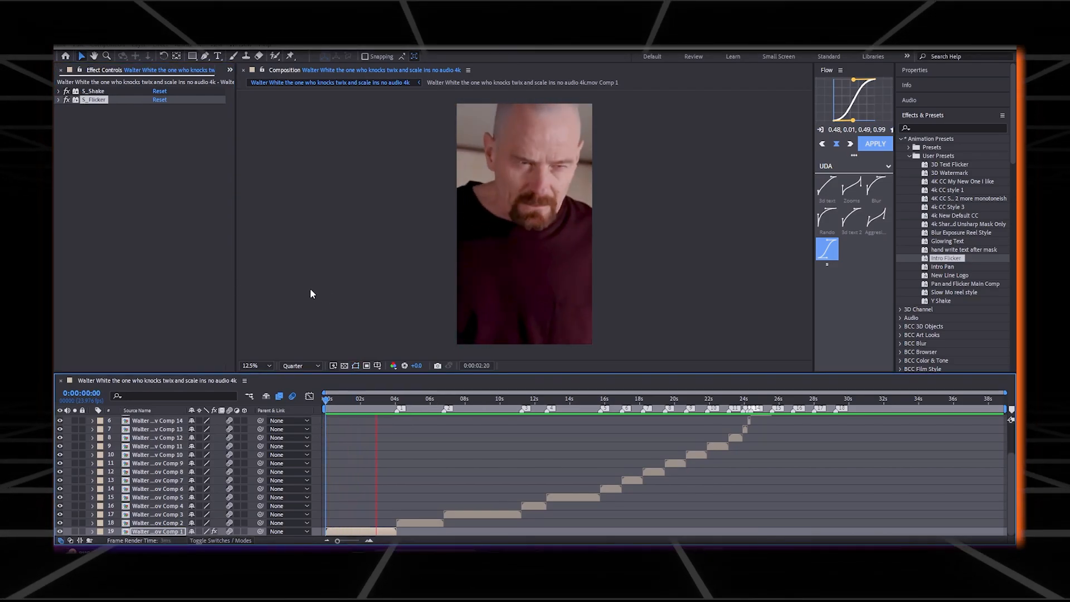
- Apply the Intro Pan and Intro Flicker presets to the second clip, Comp 2, and collapse the added effects
left_click(400, 400)
left_click_drag(400, 402, 521, 400)
left_click(422, 522)
double_click(926, 267)
double_click(926, 259)
left_click(58, 91)
left_click(58, 92)
- Add the Intro Pan and Intro Flicker presets to the third clip, Comp 3, and collapse the added effects
left_click(471, 514)
double_click(926, 266)
double_click(926, 260)
left_click(58, 91)
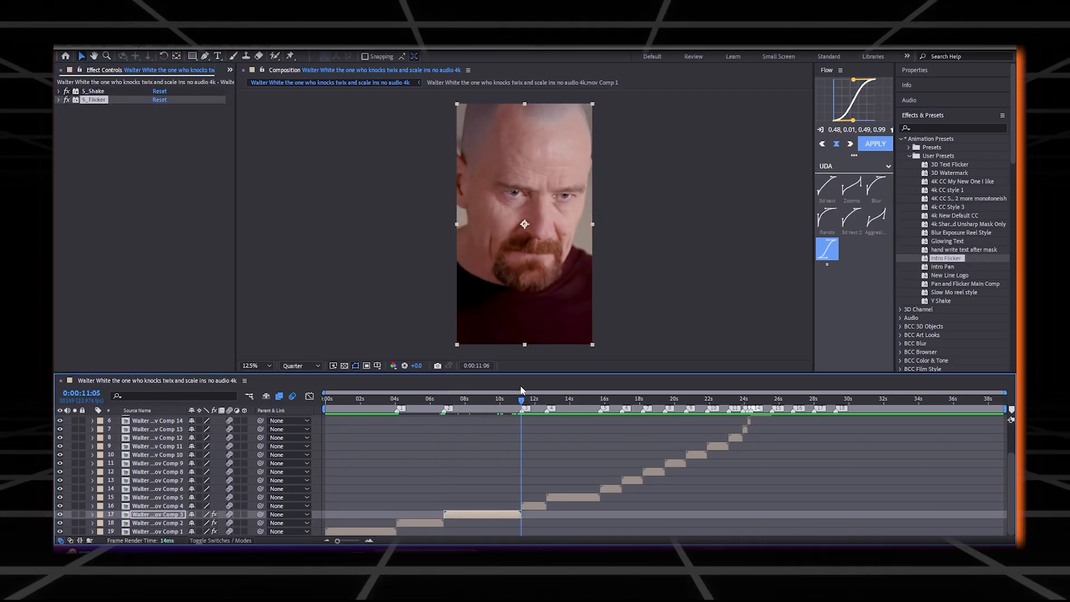
- Add the Intro Pan and Intro Flicker presets to the fourth clip, Comp 4, and collapse the added effects
left_click(533, 505)
double_click(926, 266)
double_click(926, 259)
left_click(59, 91)
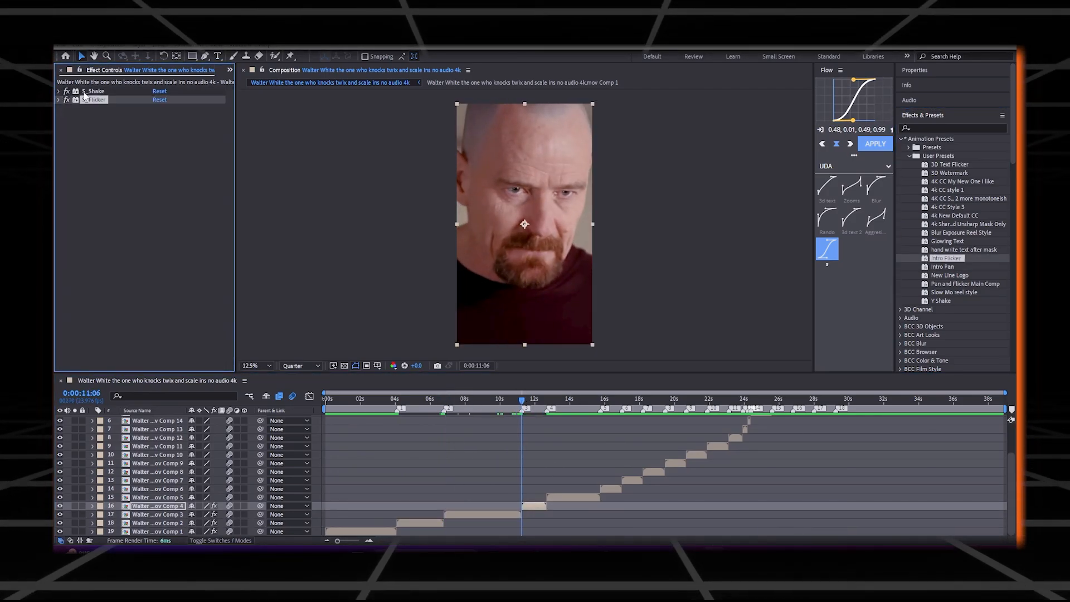
- Add the Intro Pan and Intro Flicker presets to the fifth clip, Comp 5, and collapse the added effects
left_click_drag(521, 400, 600, 400)
left_click(573, 497)
double_click(926, 266)
double_click(926, 260)
left_click(58, 91)
- Apply the Y Shake user preset to Comp 6, collapse its effect settings and reveal its Shift Y keyframes
left_click(611, 489)
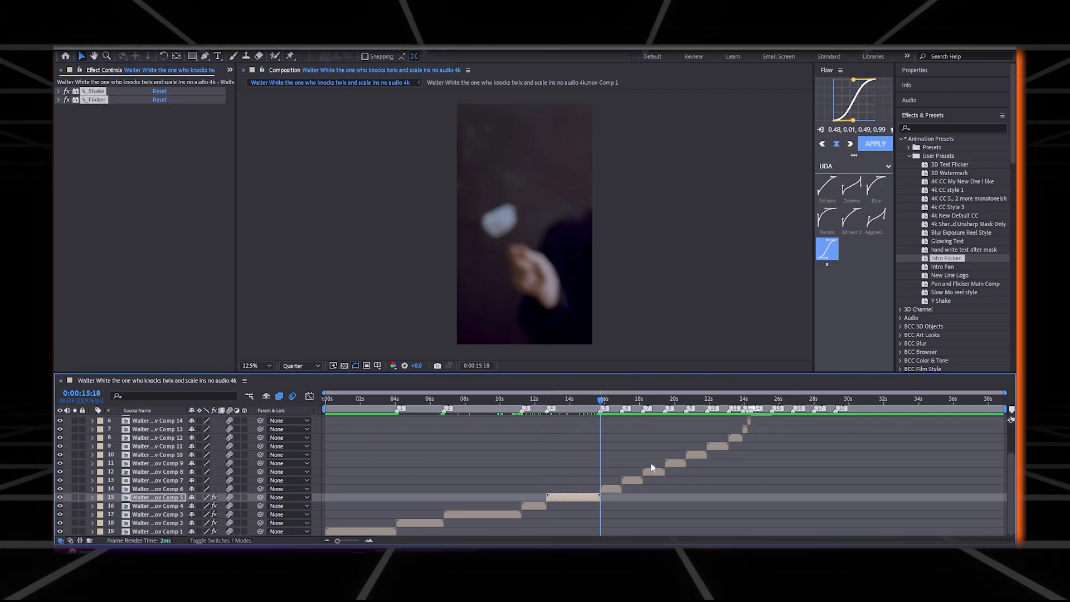
double_click(924, 301)
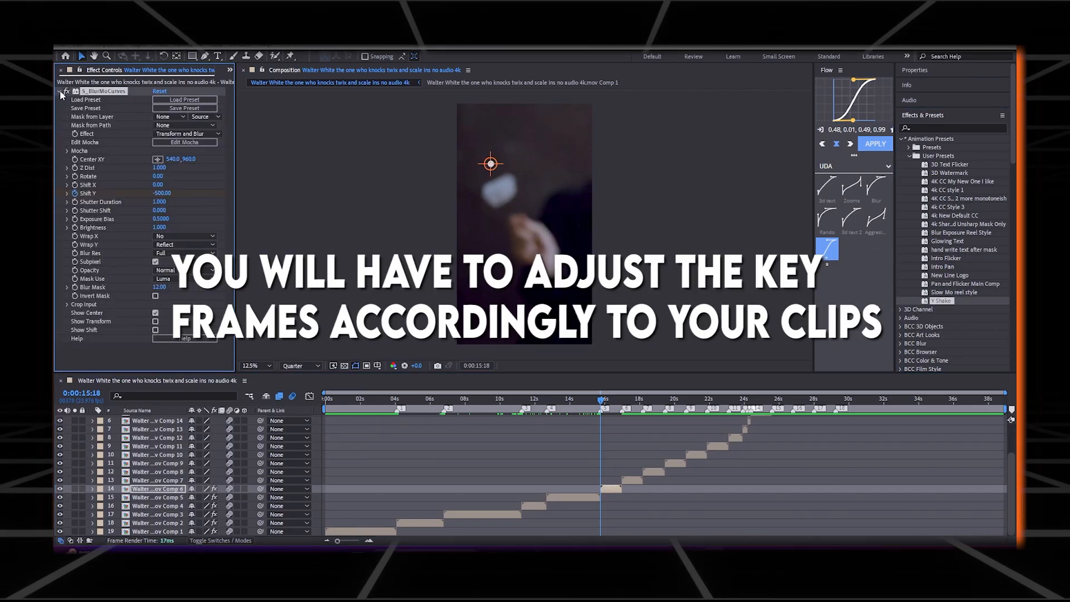
left_click(60, 92)
key("u")
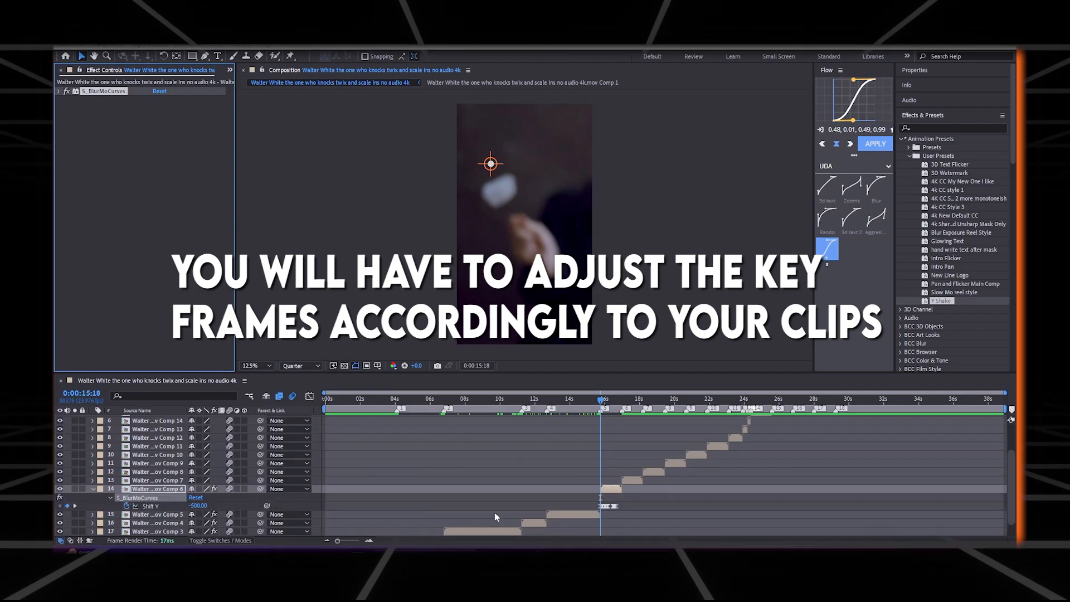
- Space the first four Shift Y keyframes of Comp 6 five frames apart, starting from the clip's first frame
left_click_drag(337, 540, 357, 541)
key("Page_Down")
key("Page_Down")
key("Page_Down")
key("Page_Down")
key("Page_Down")
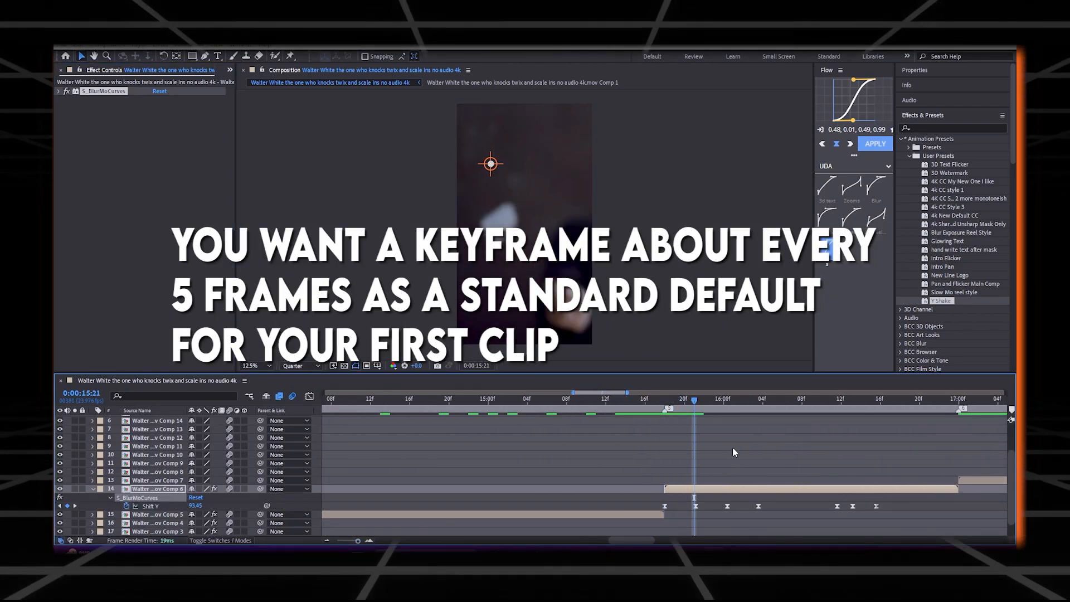
left_click_drag(697, 507, 710, 509)
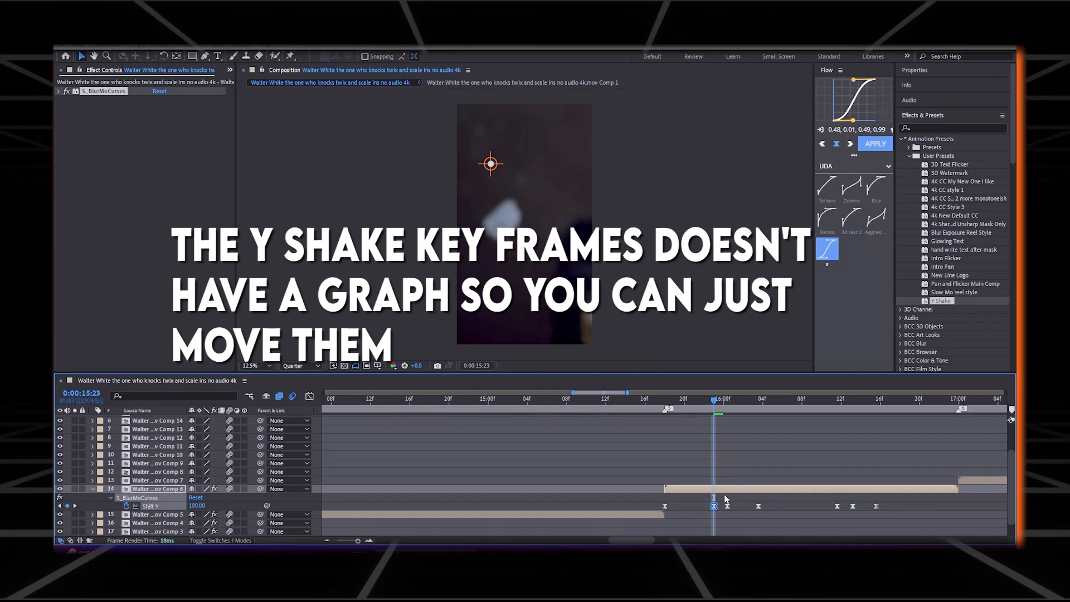
left_click_drag(774, 500, 632, 520)
left_click_drag(757, 506, 816, 508)
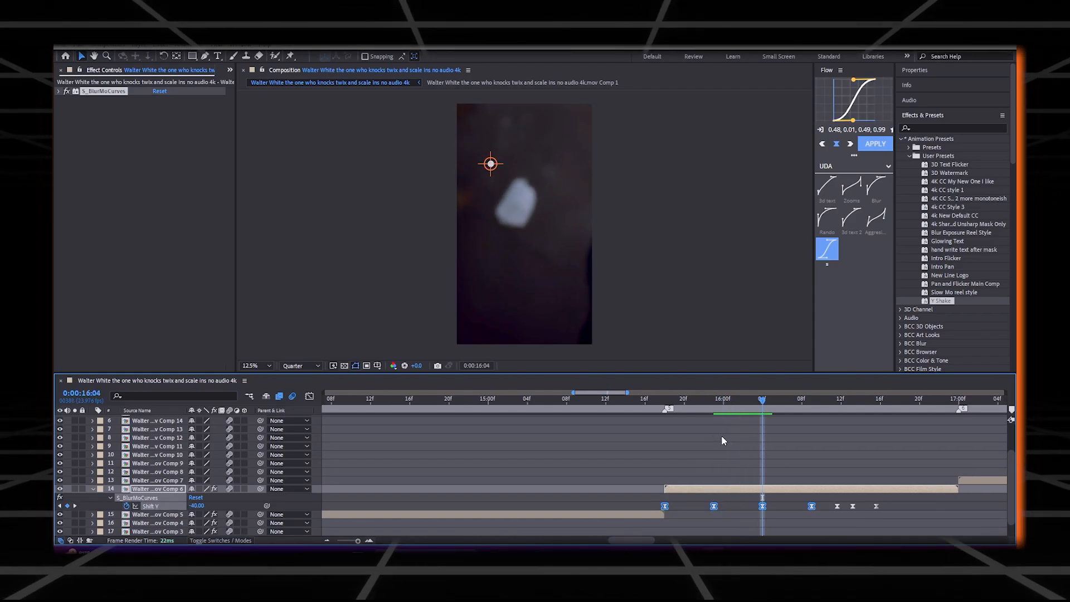
- Move the last three Shift Y keyframes of Comp 6 together so the final one sits at the clip's end, 0:00:17:00
left_click_drag(821, 406, 954, 444)
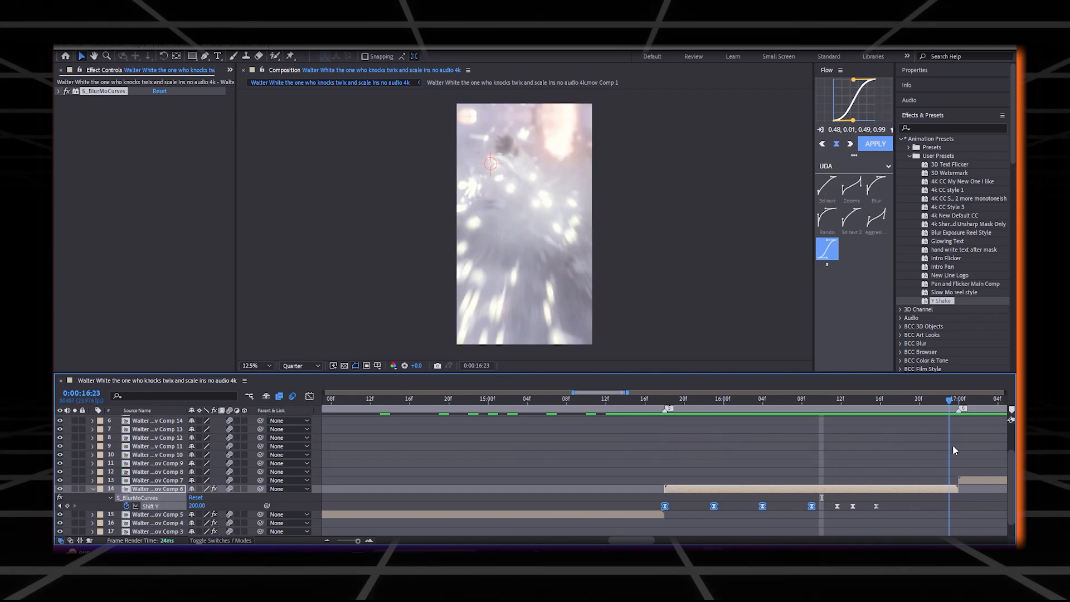
left_click(912, 502)
left_click_drag(911, 501, 831, 509)
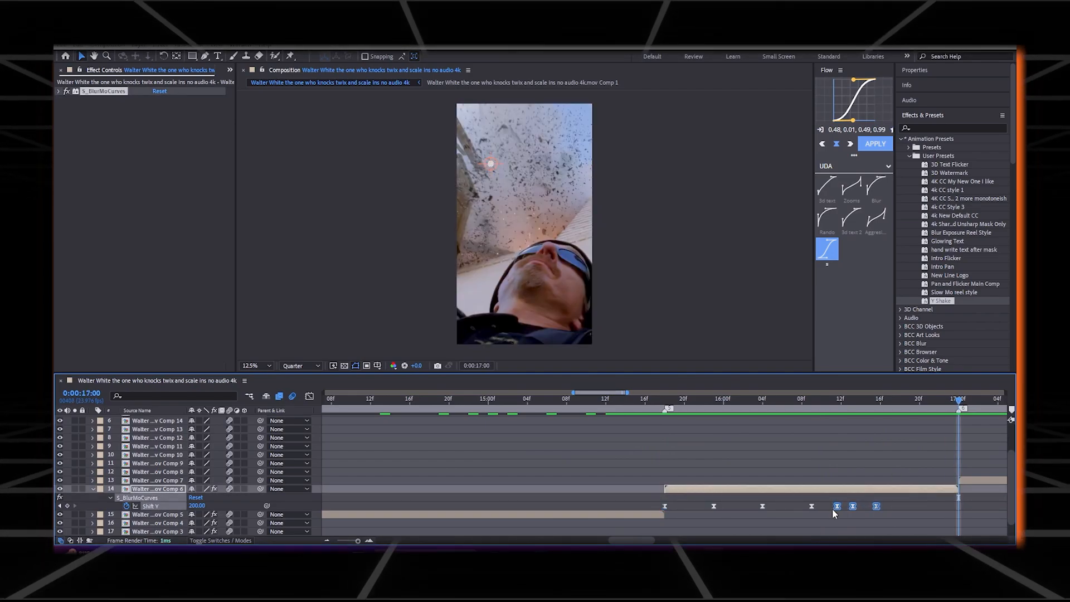
left_click(882, 506)
left_click_drag(905, 498, 959, 506)
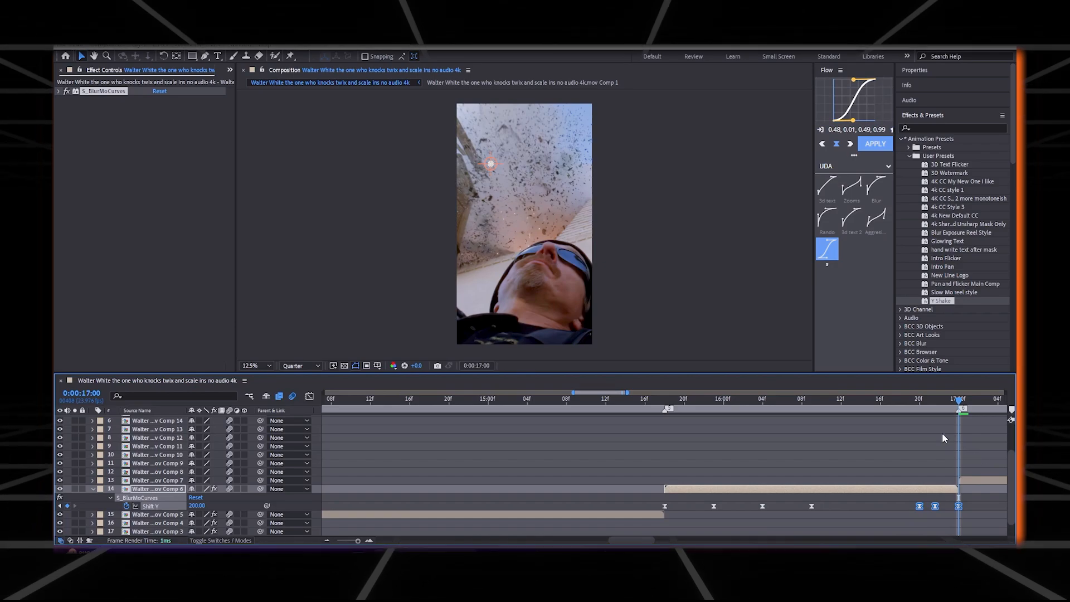
- Move the second-to-last Shift Y keyframe of Comp 6 to 0:00:16:19, five frames before the clip's end
key("Page_Up")
key("Page_Up")
key("Page_Up")
key("Page_Up")
key("Page_Up")
left_click_drag(919, 507, 880, 506)
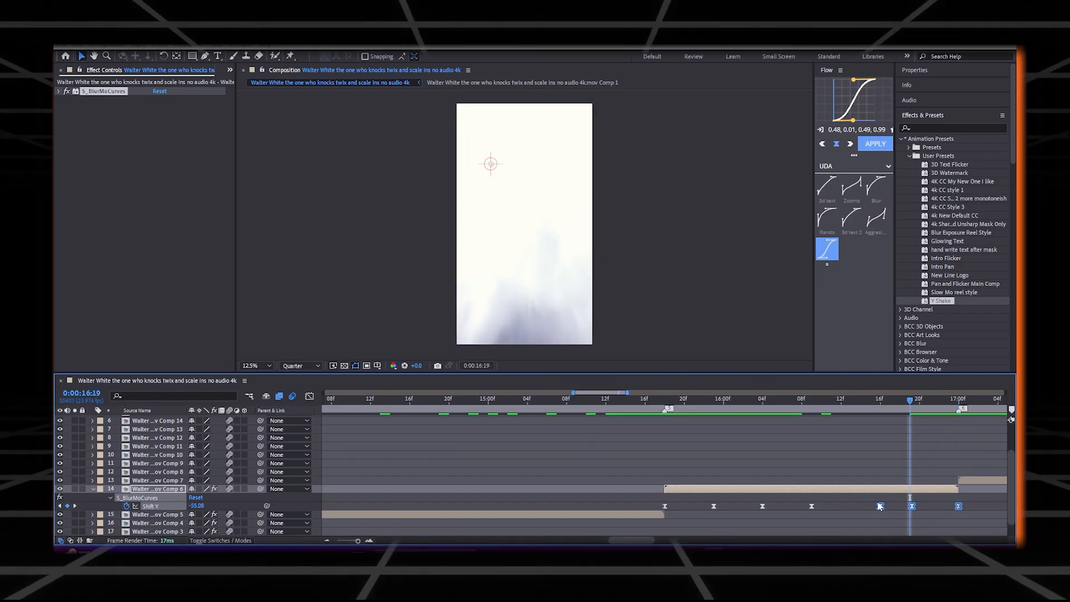
left_click_drag(881, 509, 909, 506)
left_click(934, 506)
- Move the third-to-last Shift Y keyframe of Comp 6 to 0:00:16:14
key("Page_Up")
key("Page_Up")
key("Page_Up")
key("Page_Up")
key("Page_Up")
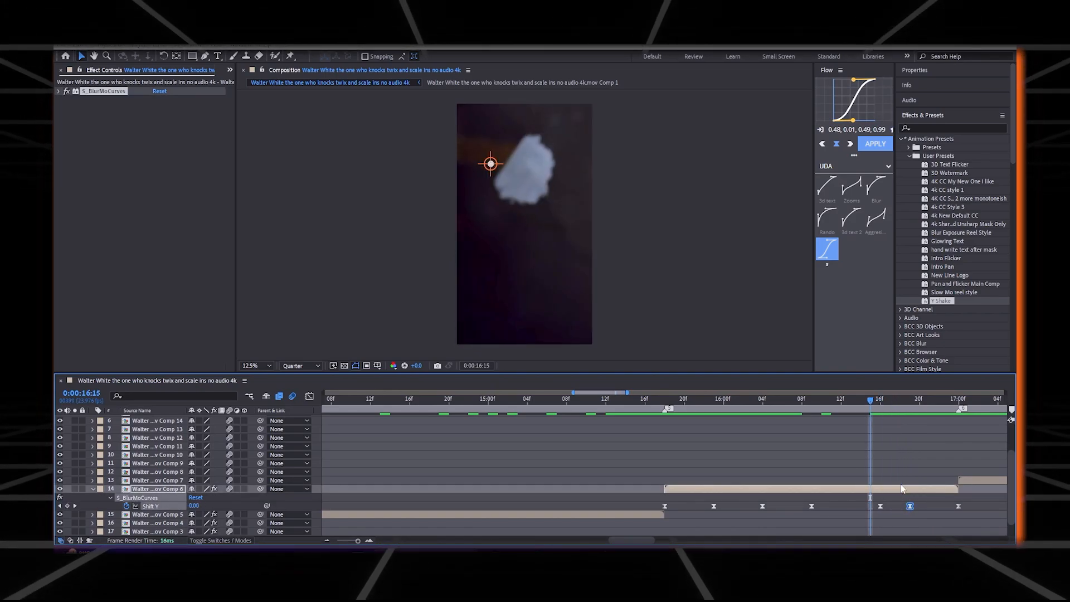
left_click(877, 509)
left_click_drag(879, 506, 861, 507)
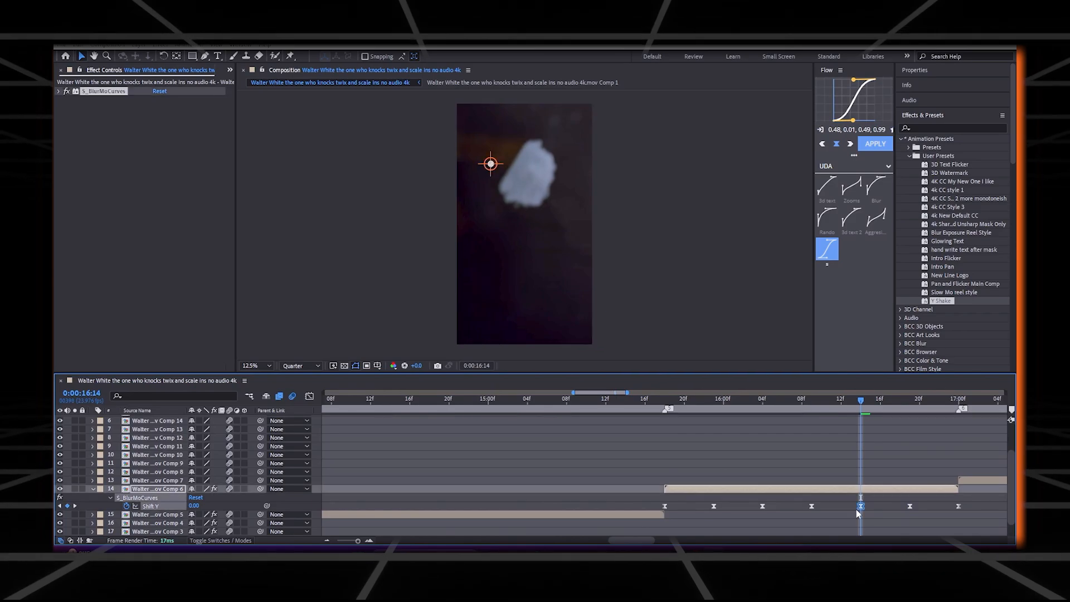
- Preview the Y shake on Comp 6, starting the playback before the clip begins
key("shift+Page_Up")
key("space")
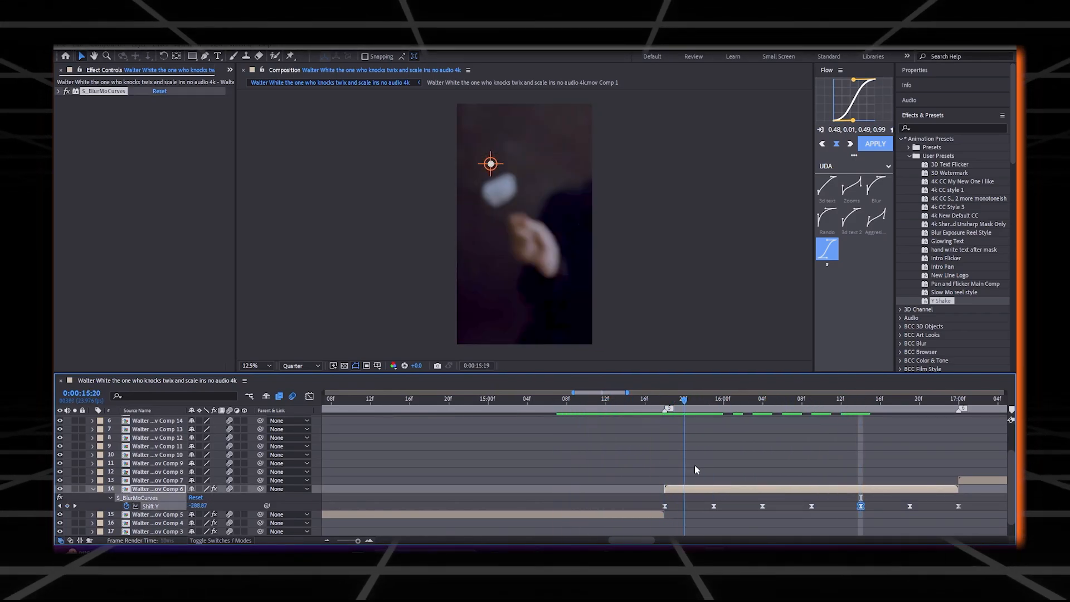
key("space")
key("shift+Page_Up")
key("shift+Page_Up")
key("shift+Page_Up")
key("space")
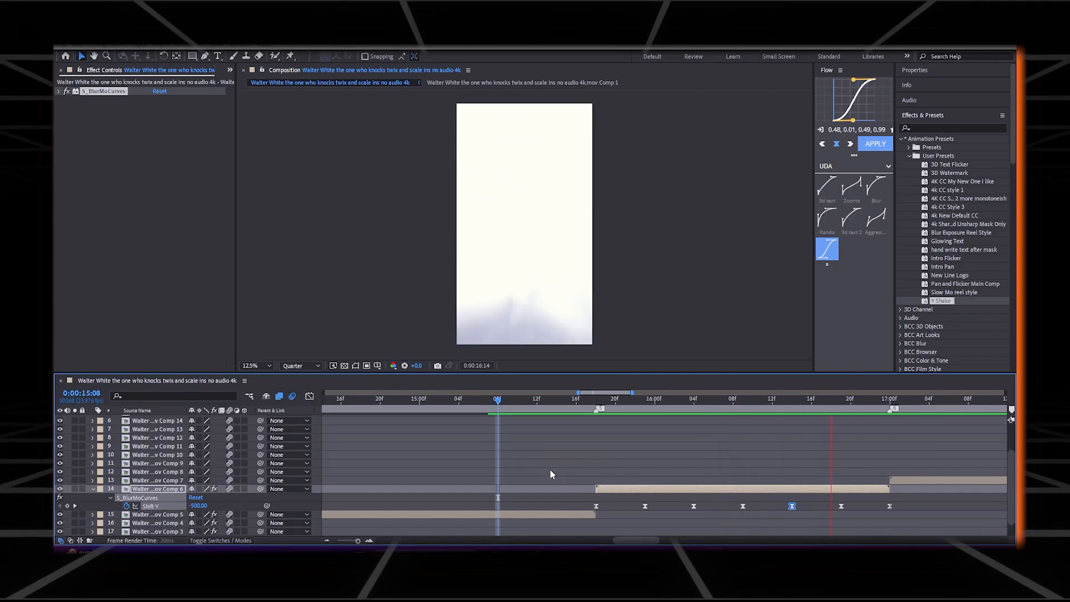
- Space the last three Shift Y keyframes of Comp 6 three frames apart, keeping the final one at the clip's end
left_click(951, 401)
left_click_drag(761, 401, 890, 423)
key("Page_Up")
key("Page_Up")
key("Page_Up")
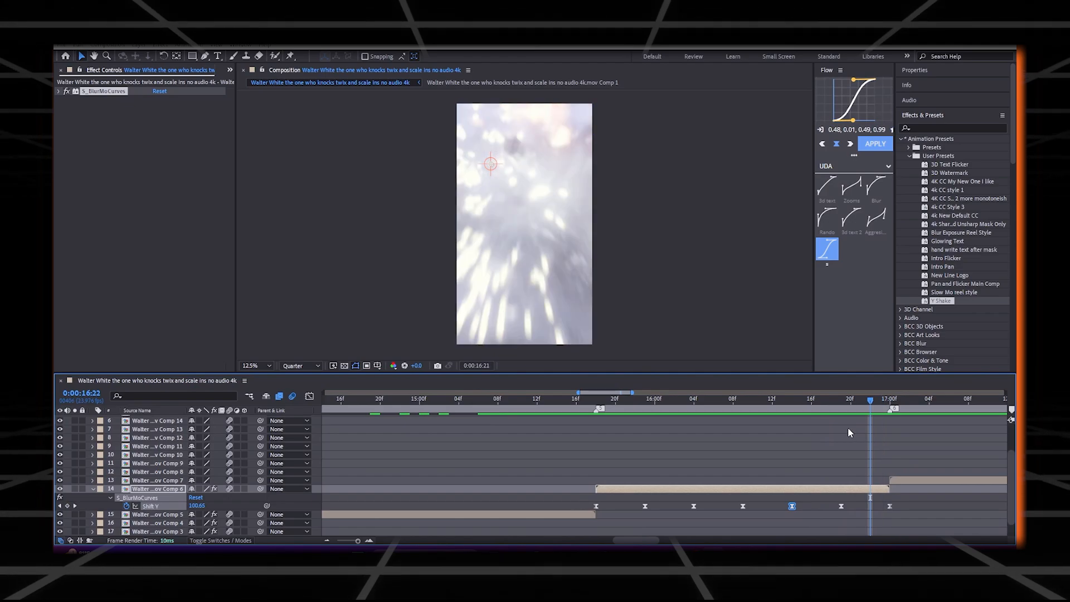
left_click_drag(911, 500, 832, 511)
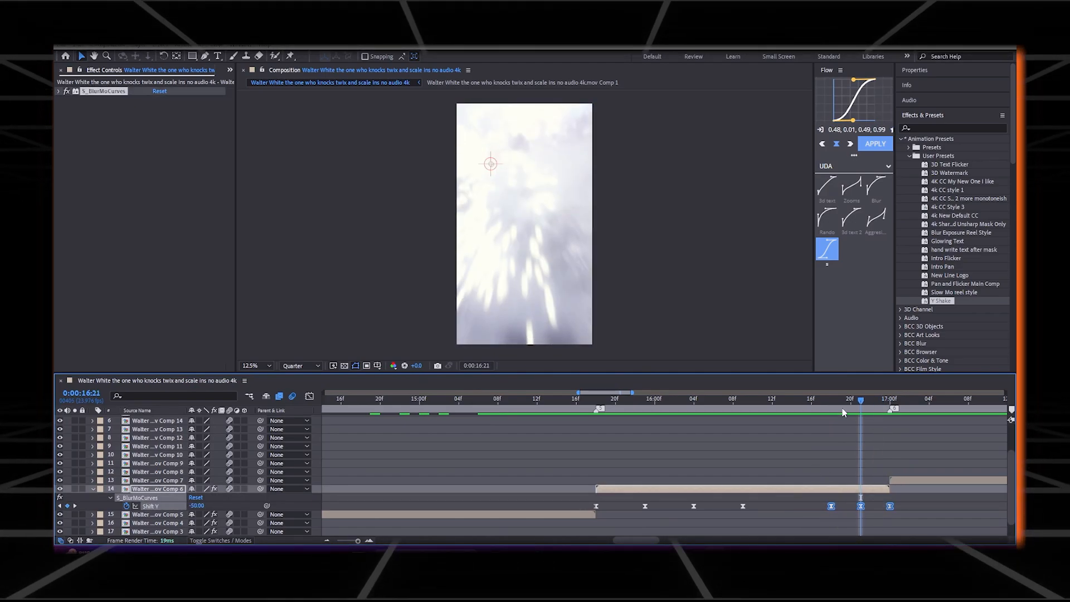
- Check the spacing of the last Shift Y keyframes by stepping back frame by frame from the clip's end
left_click_drag(861, 401, 890, 411)
key("Page_Up")
key("Page_Up")
key("Page_Up")
key("Page_Up")
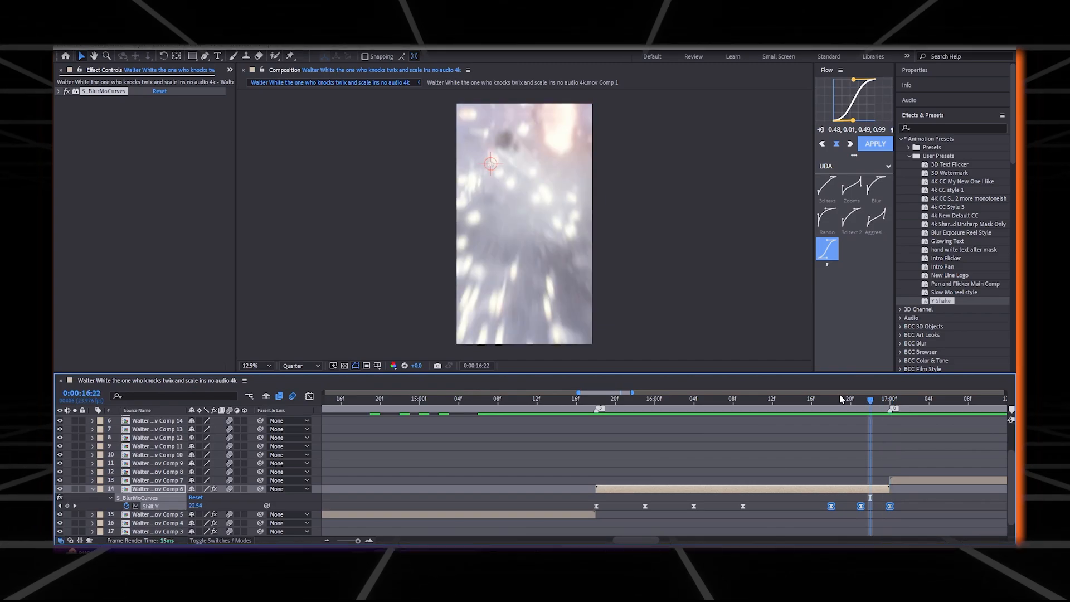
- Play back the retimed shake on Comp 6 repeatedly and return the playhead to the clip's start
left_click_drag(830, 403, 492, 474)
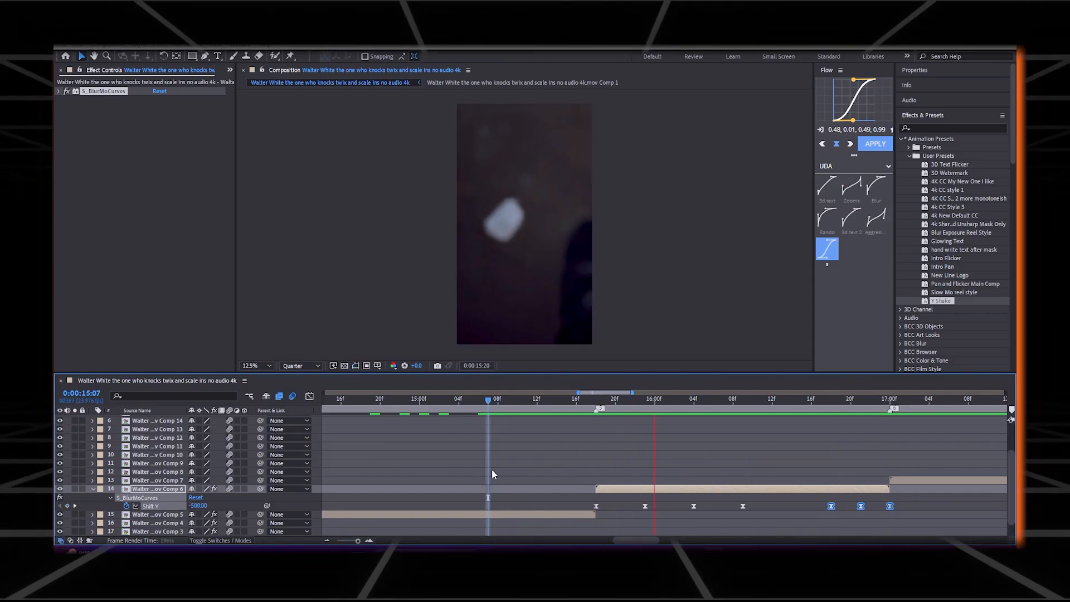
key("space")
left_click_drag(631, 402, 558, 401)
key("space")
key("space")
left_click_drag(732, 402, 607, 401)
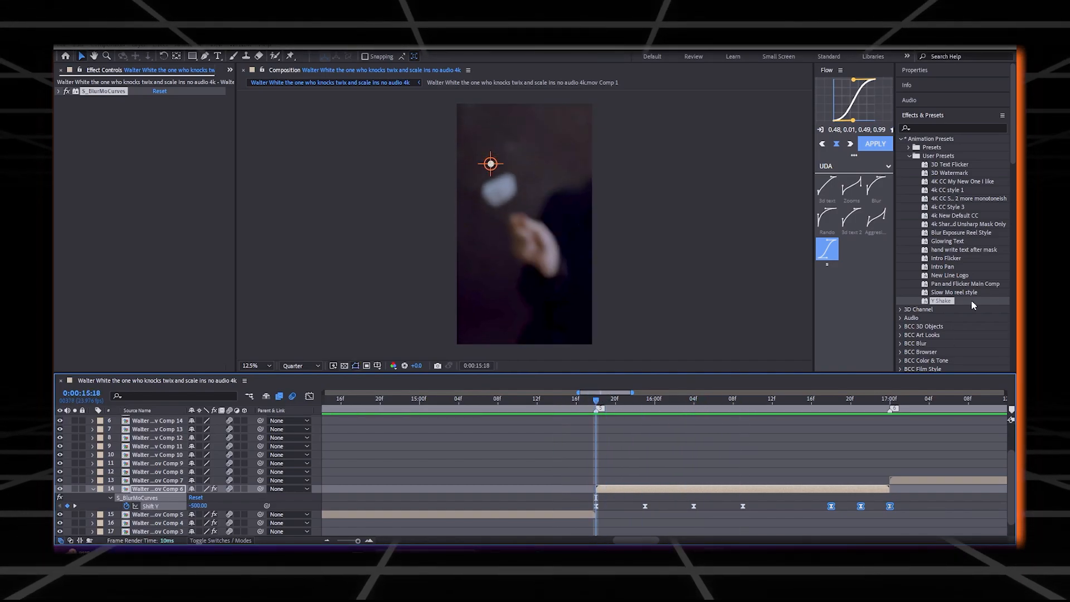
- Apply the Blur Exposure Reel Style user preset to Comp 6, collapse its effect settings and reveal the clip's keyframes
left_click(923, 232)
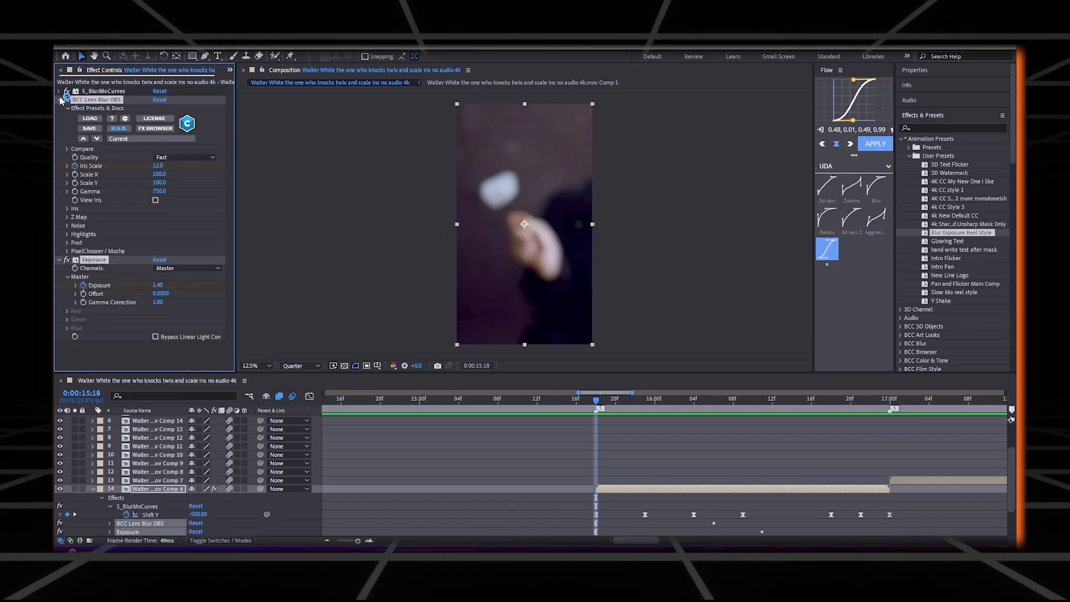
left_click(60, 100, "ctrl")
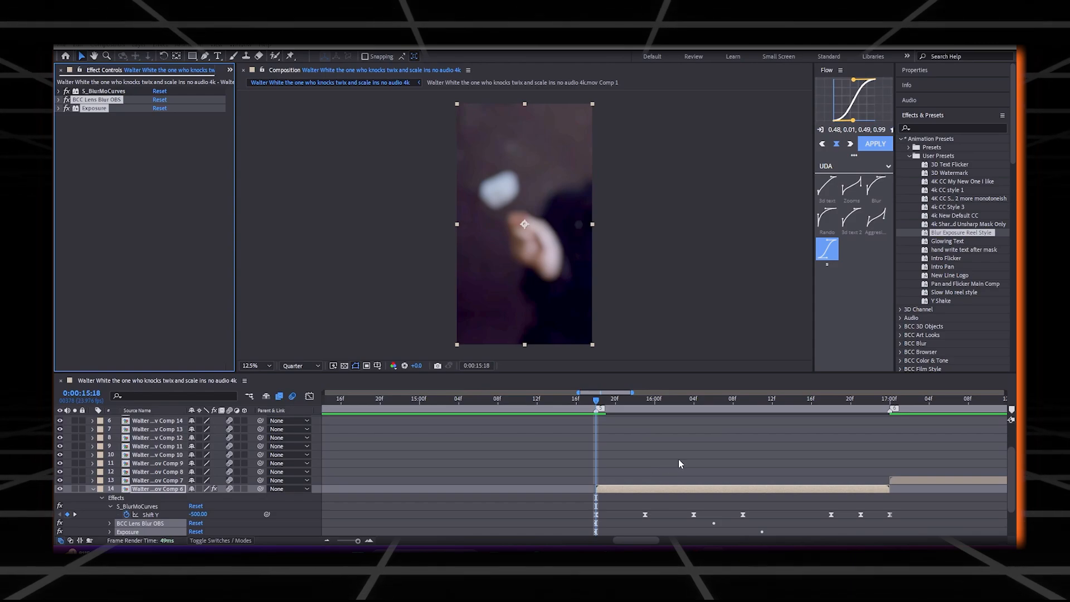
scroll(691, 462, "down", 1)
key("u")
key("u")
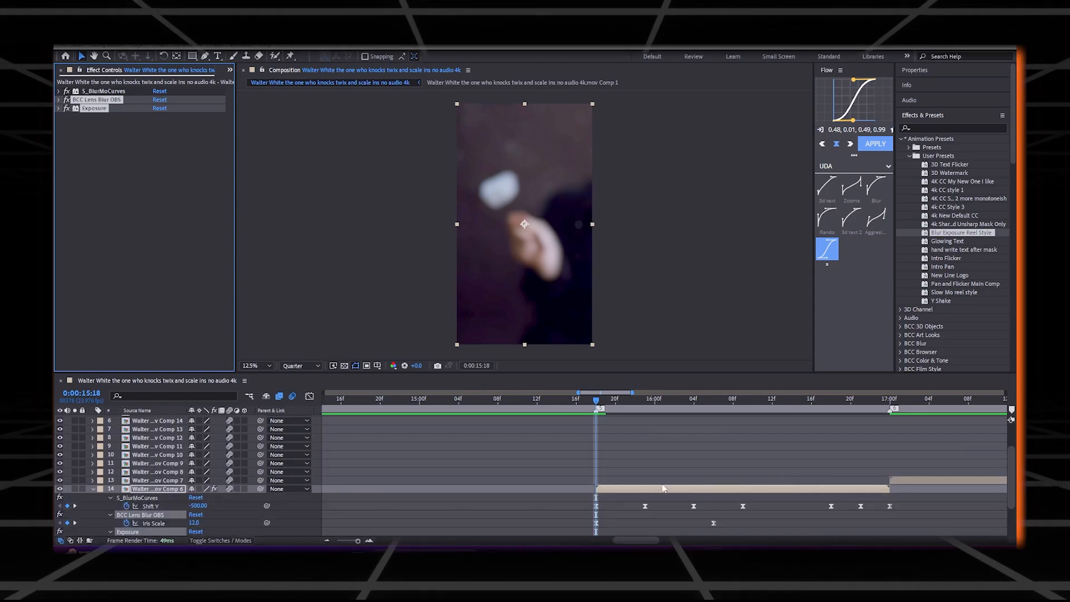
- Move the second Iris Scale and Exposure keyframes of Comp 6 in line with the fourth Shift Y keyframe at 0:00:16:09
scroll(649, 493, "down", 2)
left_click_drag(732, 467, 628, 475)
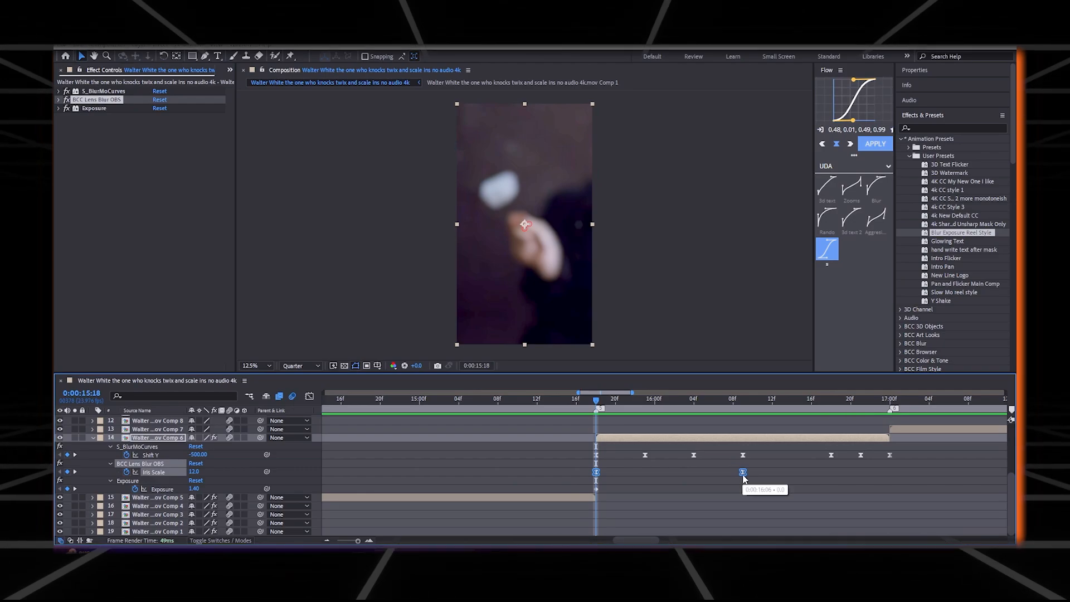
left_click_drag(764, 489, 744, 489)
- Add Iris Scale keyframes on Comp 6, 0 at 0:00:16:18 and 12 at 0:00:17:00, and ease both keyframe pairs with the Blur curve
left_click_drag(599, 407, 828, 430)
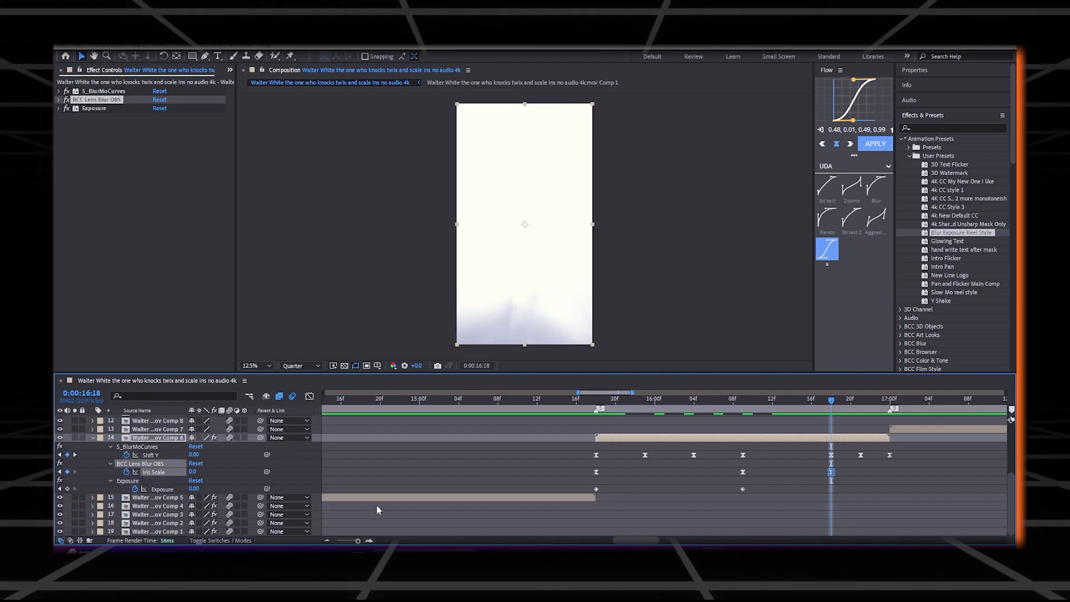
left_click_drag(833, 404, 890, 404)
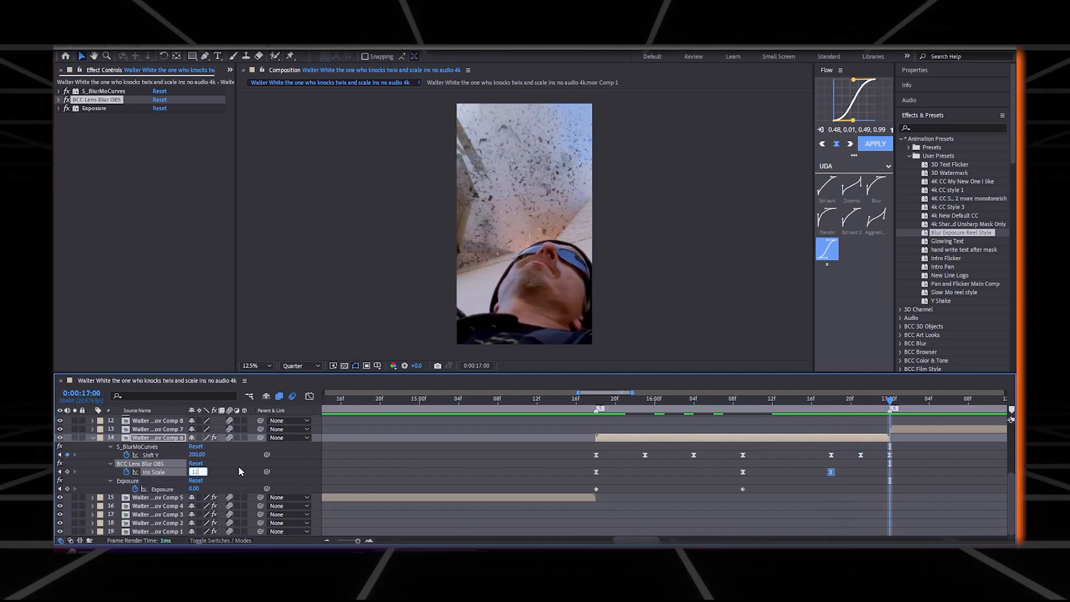
left_click(830, 471, "shift")
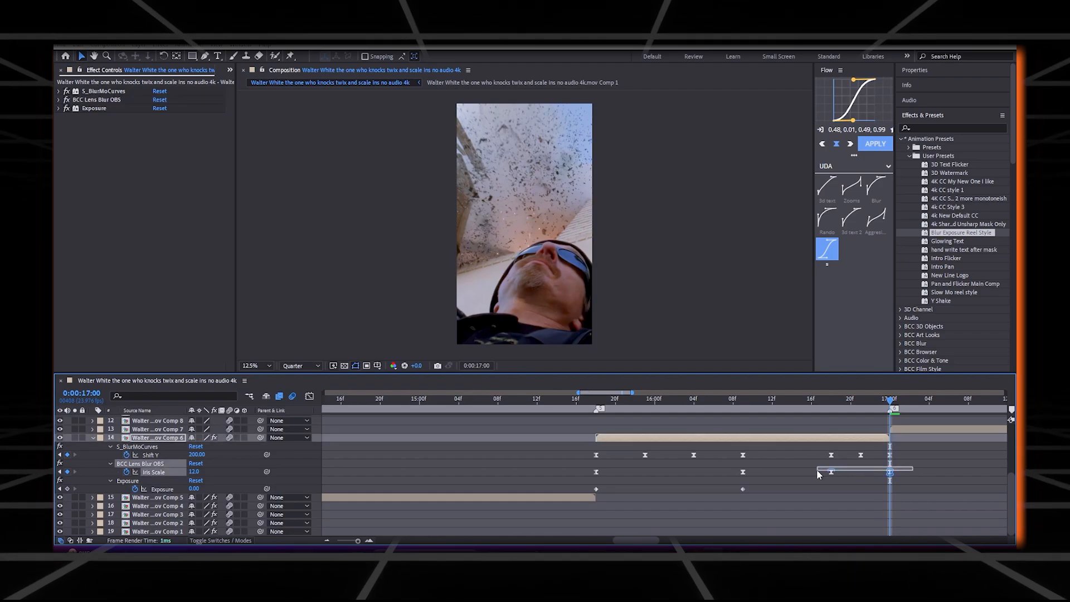
left_click(877, 190)
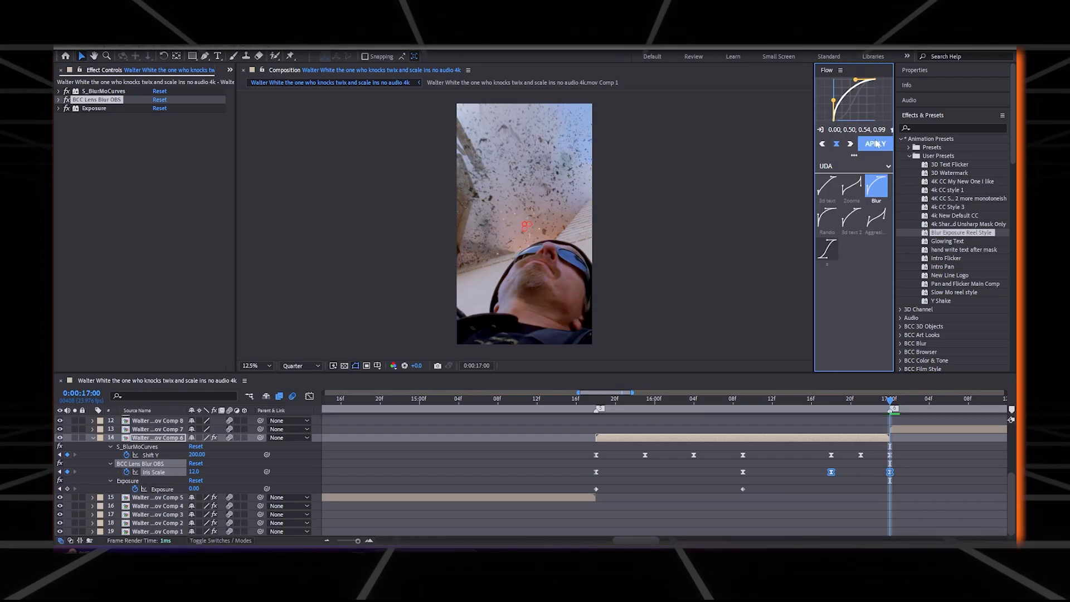
left_click_drag(891, 402, 742, 476)
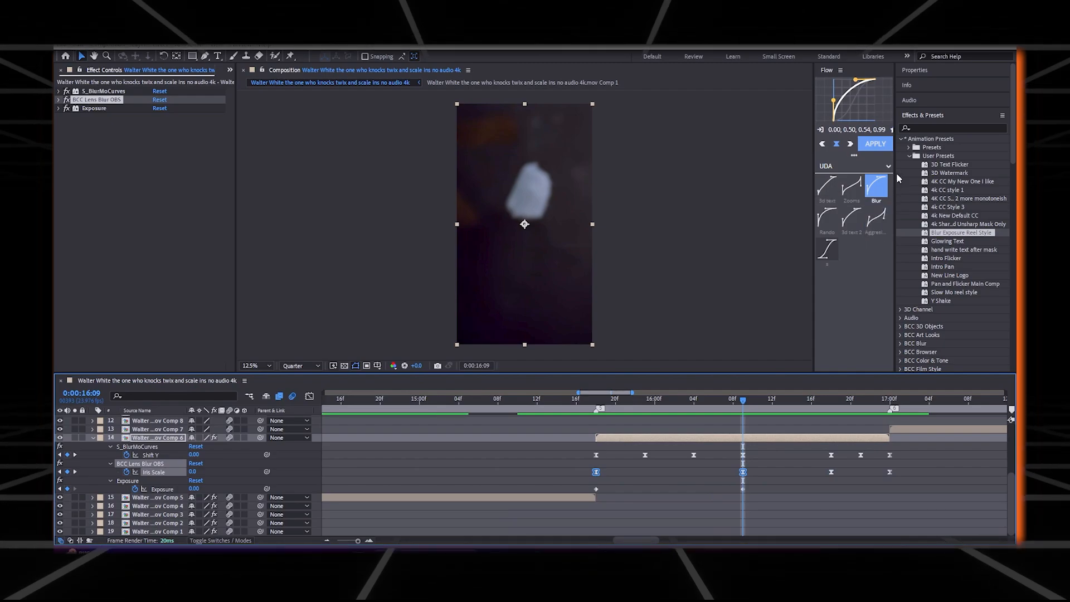
- Preview the blur and exposure animation on Comp 6, starting before the clip, and return the playhead to the clip's start
left_click_drag(744, 403, 498, 458)
key("space")
key("space")
left_click(598, 397)
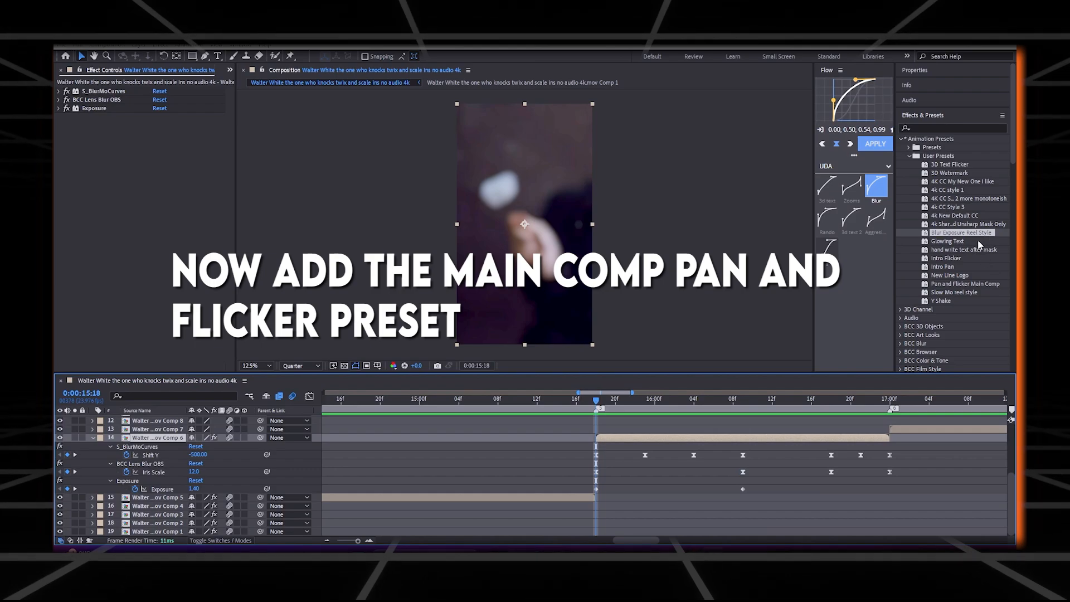
- Apply the Pan and Flicker Main Comp user preset to Comp 6 and collapse its effect settings
left_click(946, 284)
left_click_drag(137, 151, 136, 151)
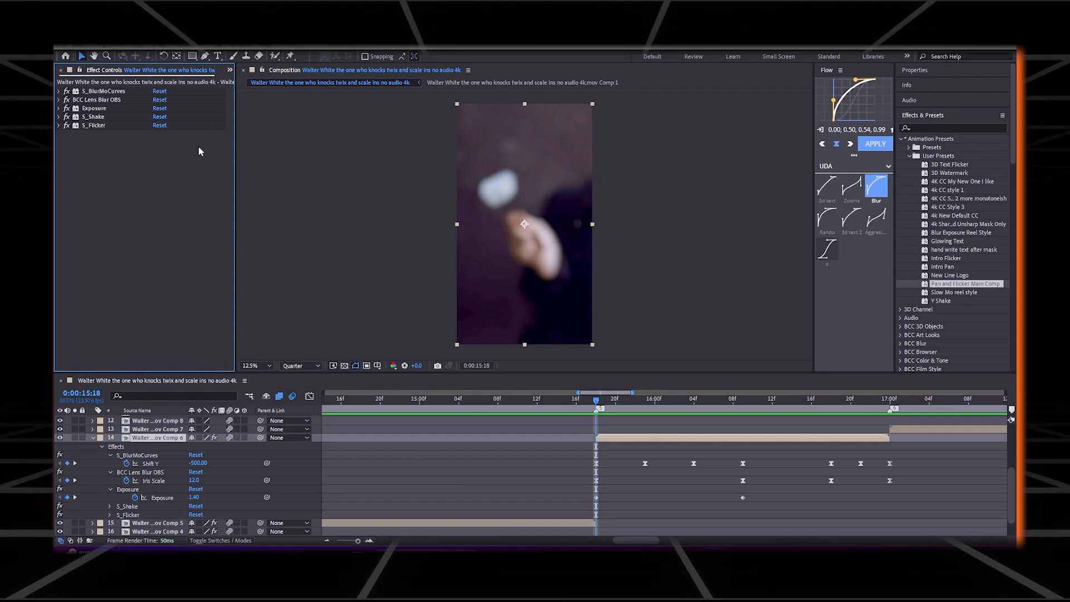
- Copy all effects and keyframes of Comp 6 and paste them onto Comp 7 at its first frame, 0:00:17:00
mouse_move(923, 452)
left_mouse_down()
mouse_move(724, 540)
mouse_move(572, 526)
mouse_move(560, 534)
left_mouse_up()
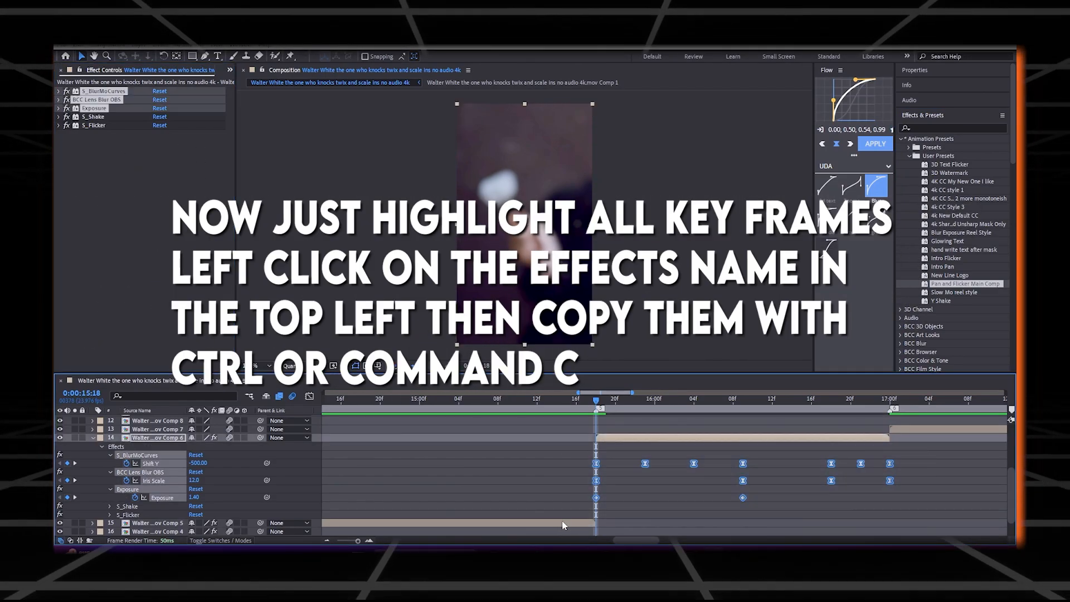
left_click(95, 126, "shift")
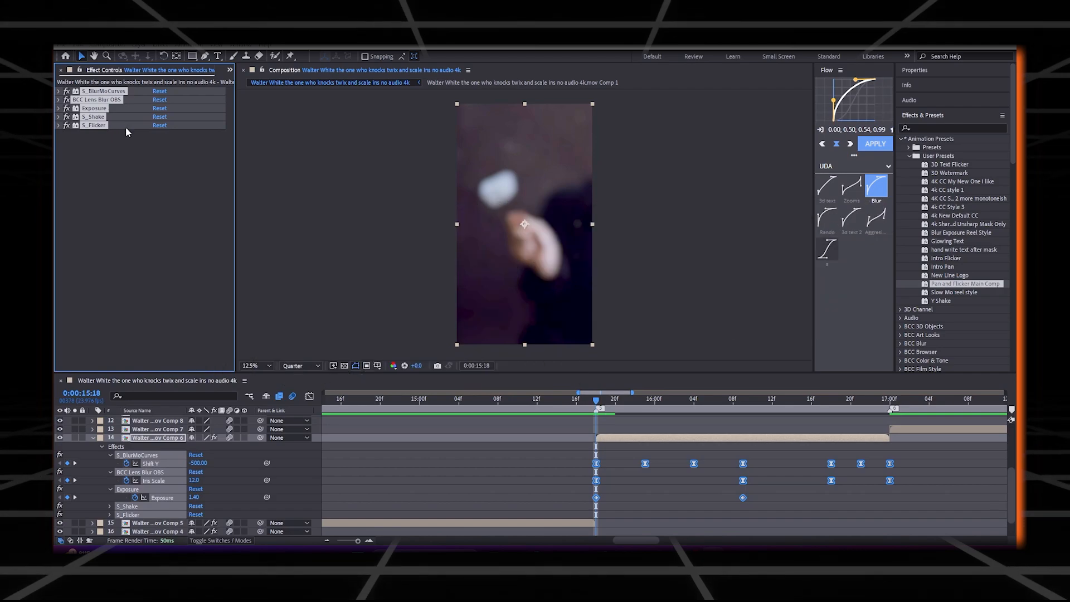
left_click_drag(639, 542, 662, 542)
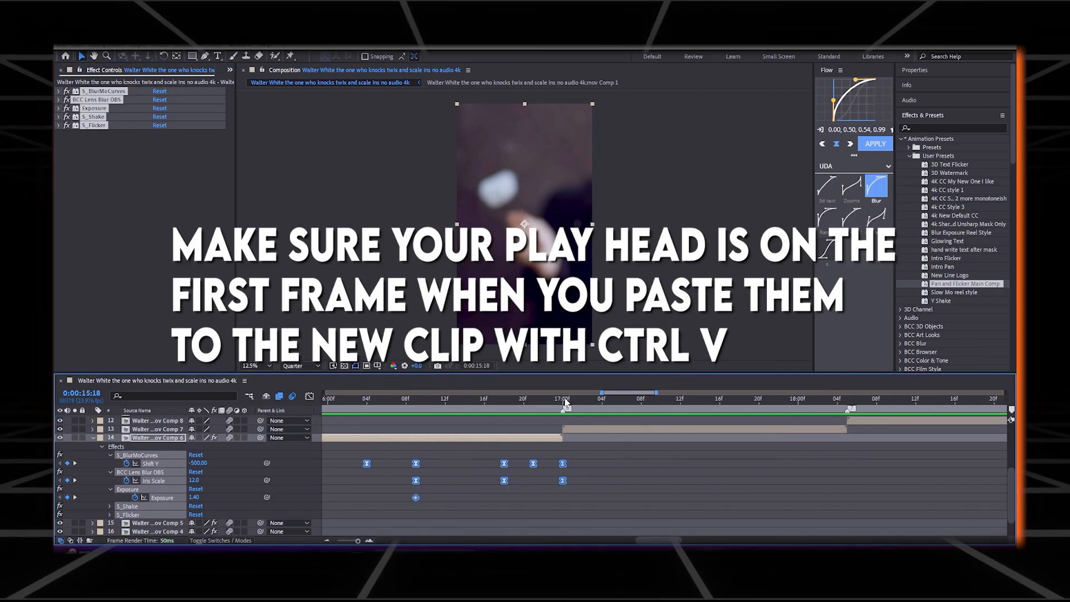
left_click(565, 400)
left_click(629, 431)
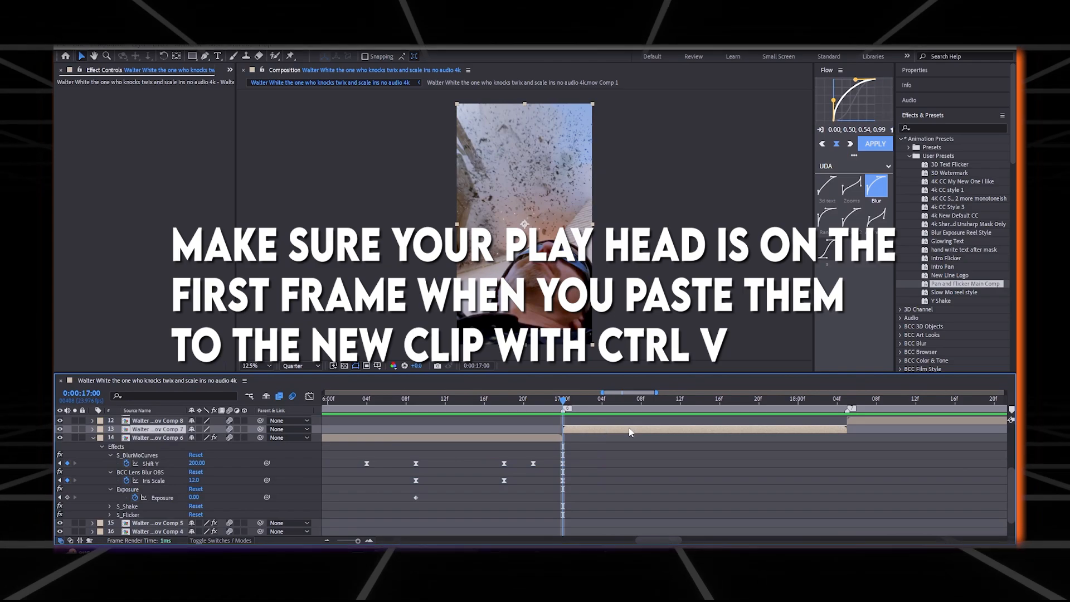
key("ctrl+v")
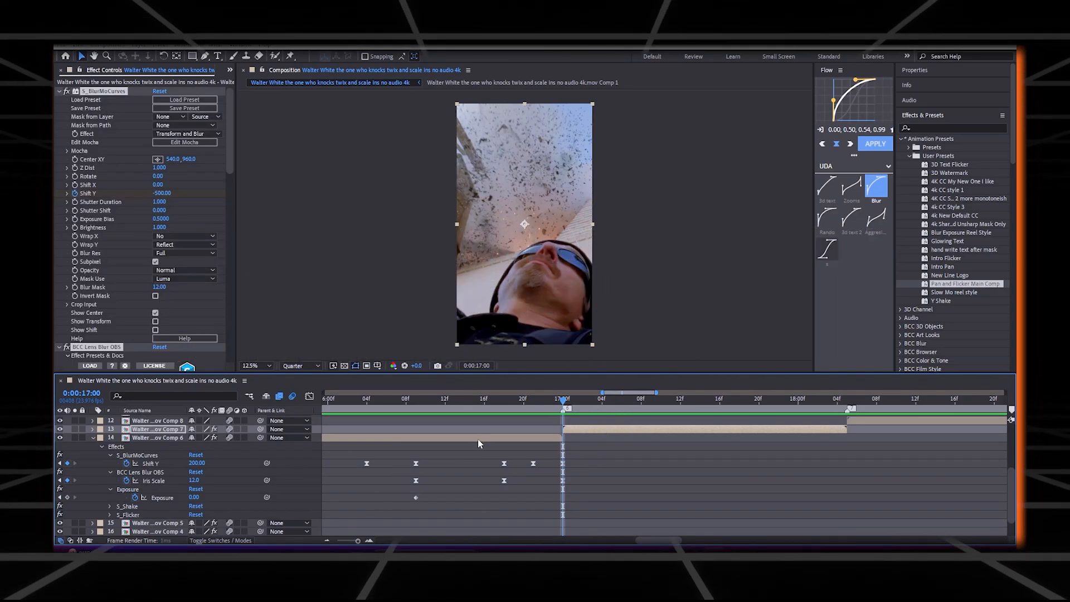
- Hide the keyframe rows of Comp 6 and collapse the settings of all five effects pasted on Comp 7
left_click(480, 440)
key("u")
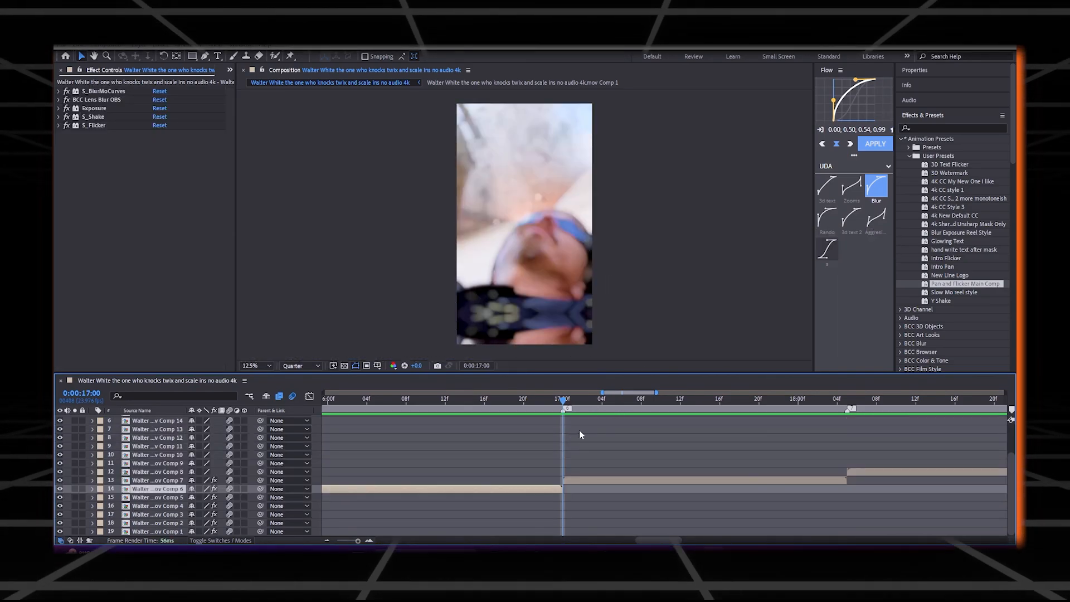
left_click(573, 483)
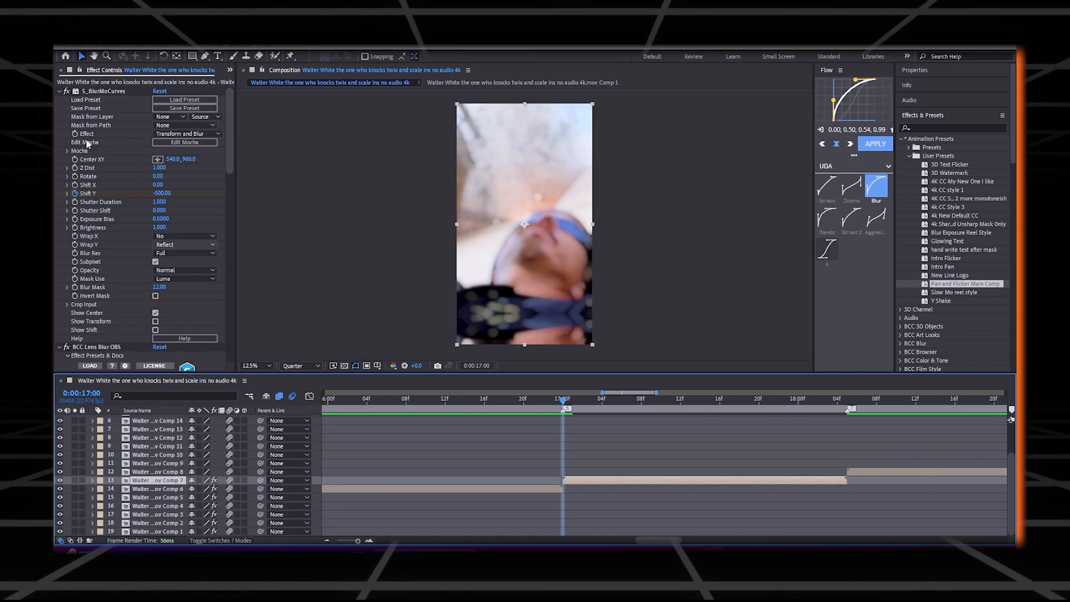
left_click(60, 90)
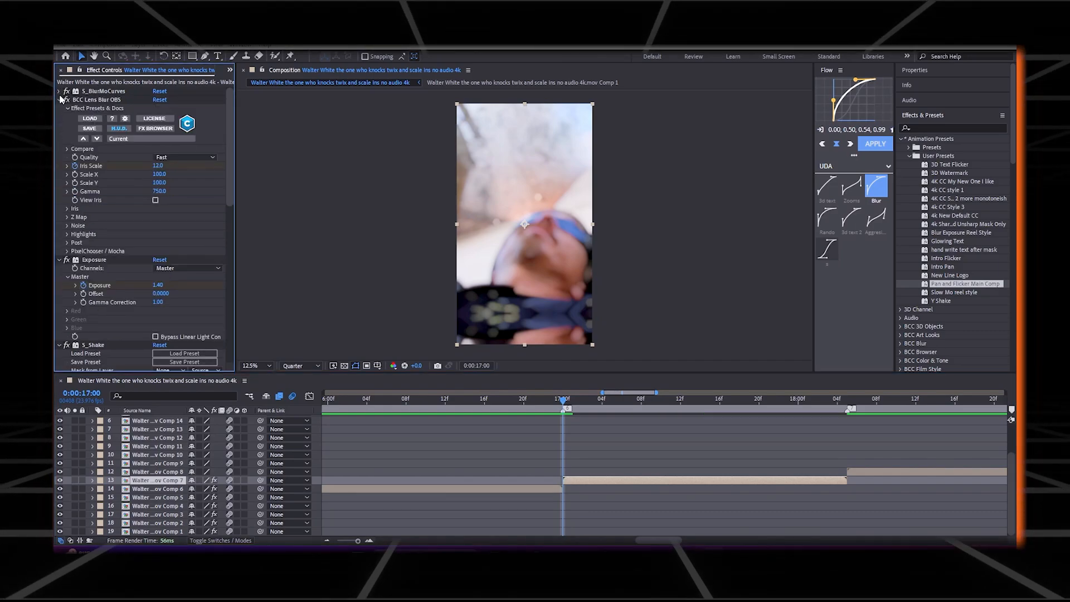
left_click(60, 99)
left_click(60, 108)
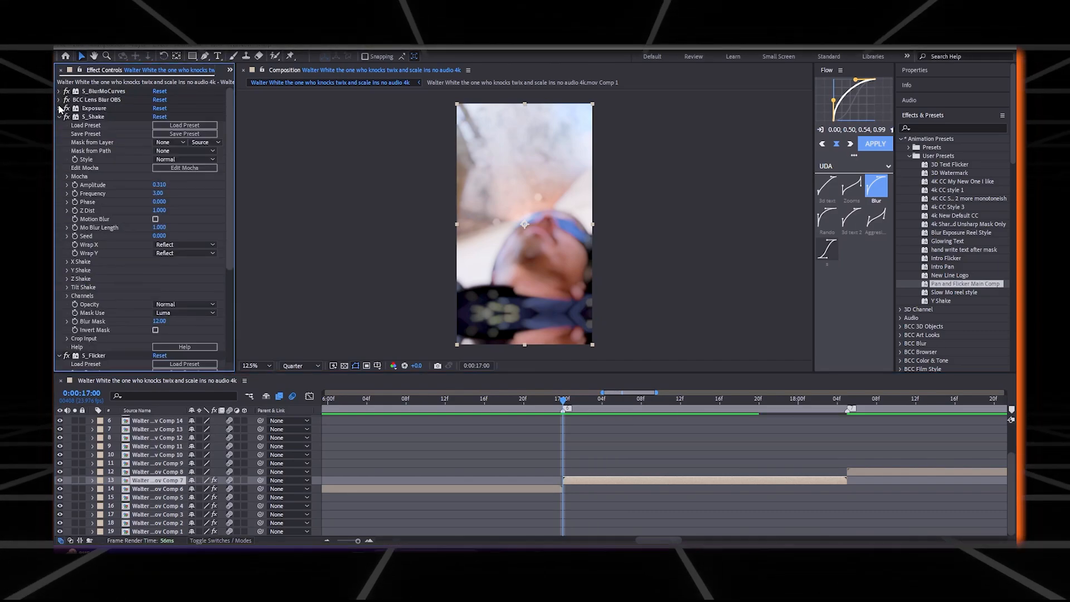
left_click(60, 117)
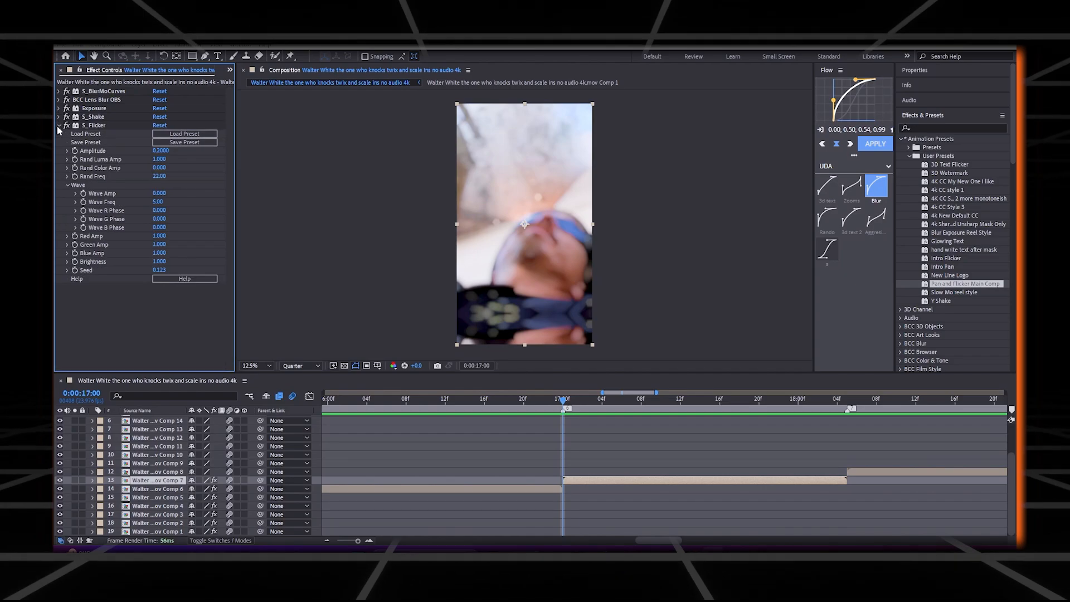
left_click(59, 126)
- Scale the keyframes of Comp 7 together so the last one falls at the clip's end, 0:00:18:05, and hide their rows
key("u")
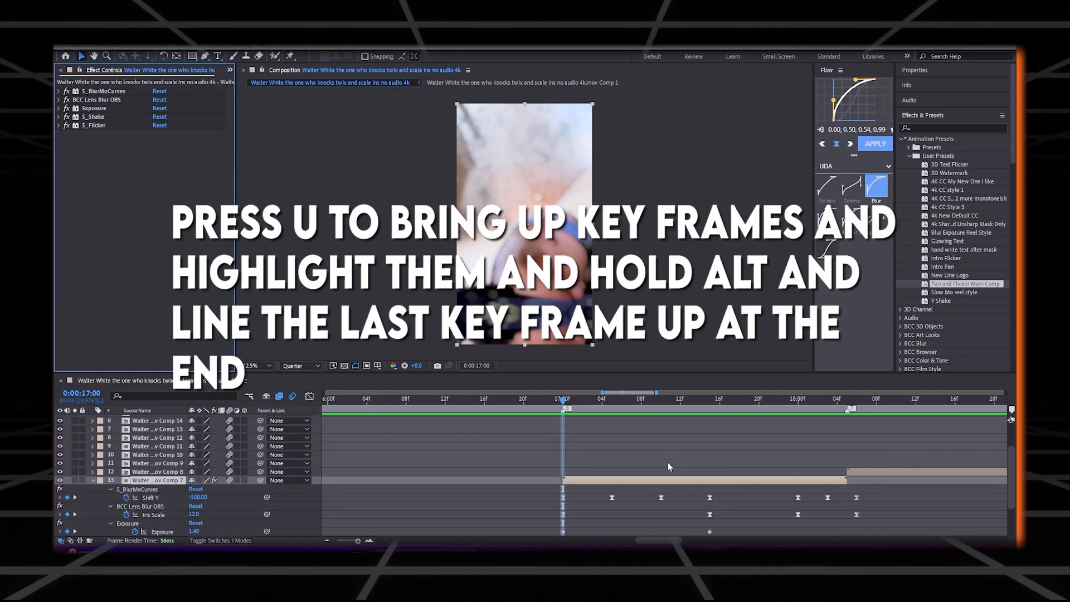
left_click_drag(565, 400, 847, 400)
scroll(789, 468, "down", 2)
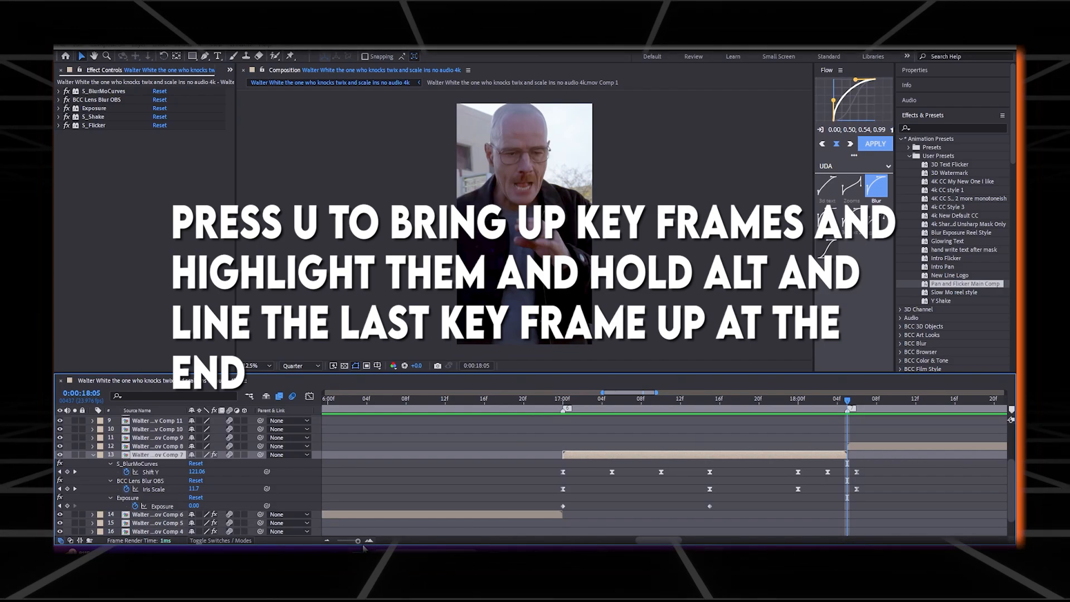
key("equal")
left_click_drag(353, 542, 355, 541)
left_click_drag(691, 464, 563, 515)
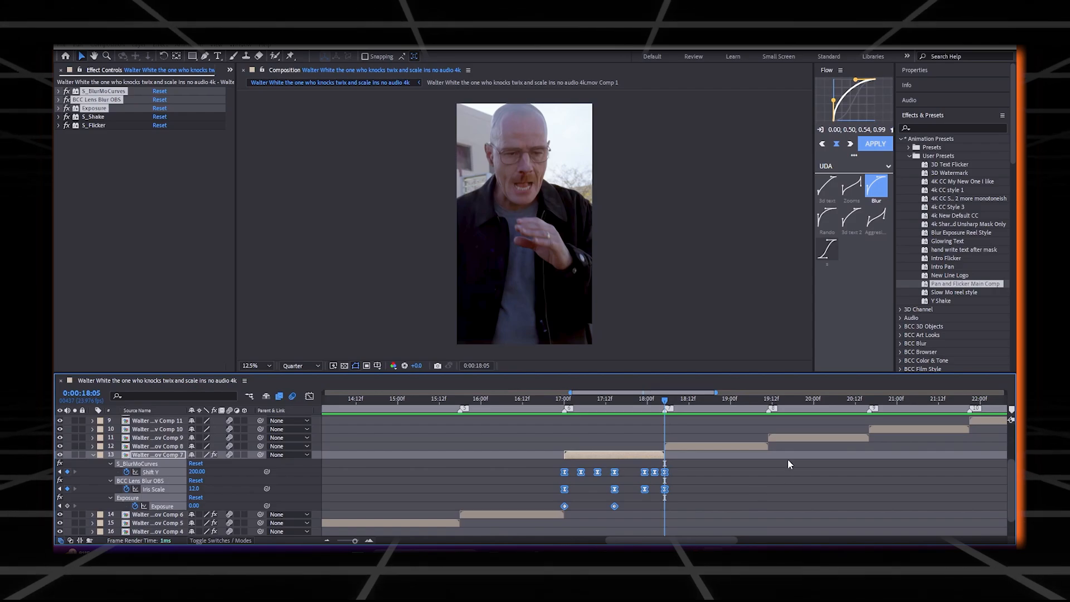
key("u")
- Play back the transition between Comp 6 and Comp 7 from several starting points to check the keyframe timing
left_click(637, 407)
left_click_drag(535, 426, 421, 459)
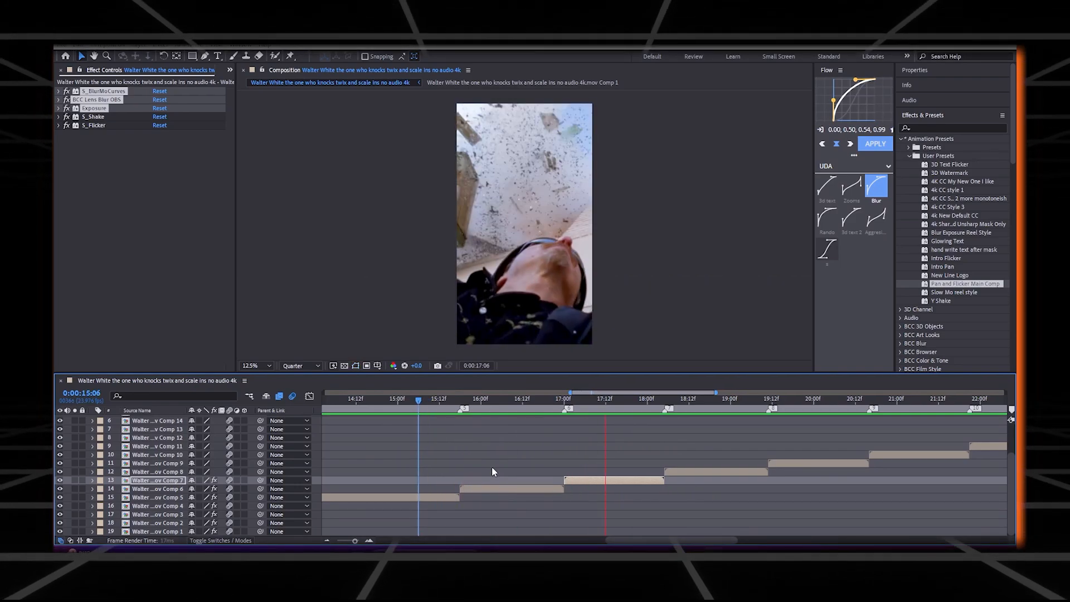
left_click_drag(633, 401, 542, 401)
key("space")
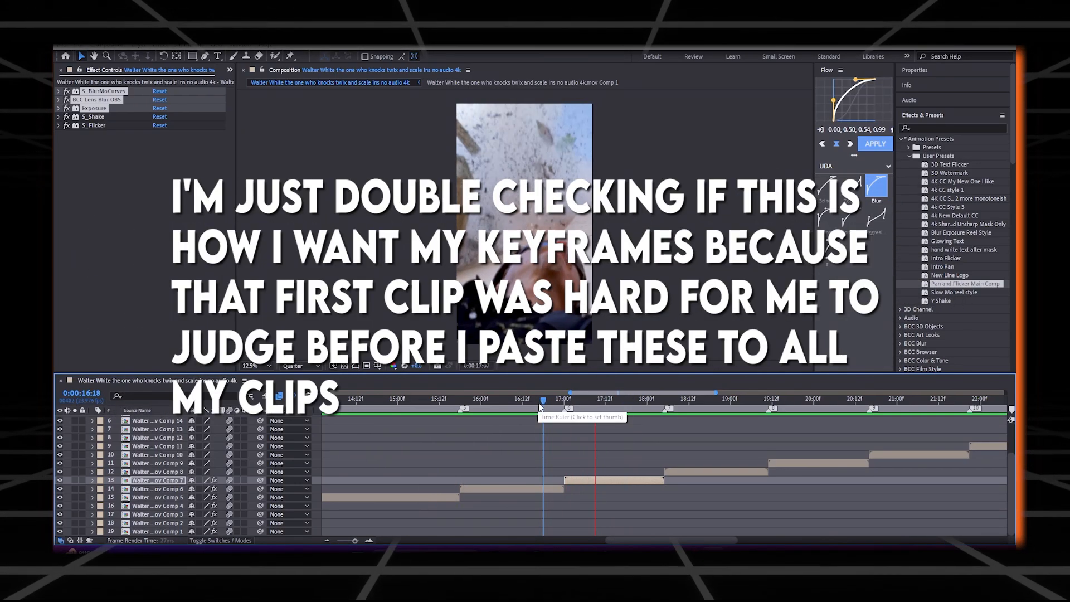
left_click(511, 399)
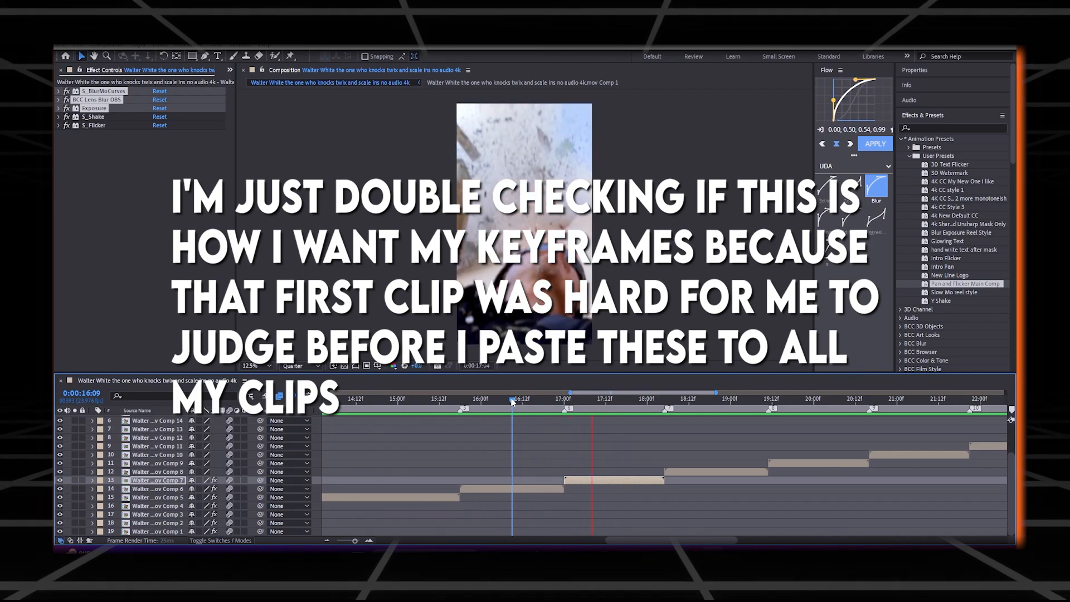
left_click(565, 400)
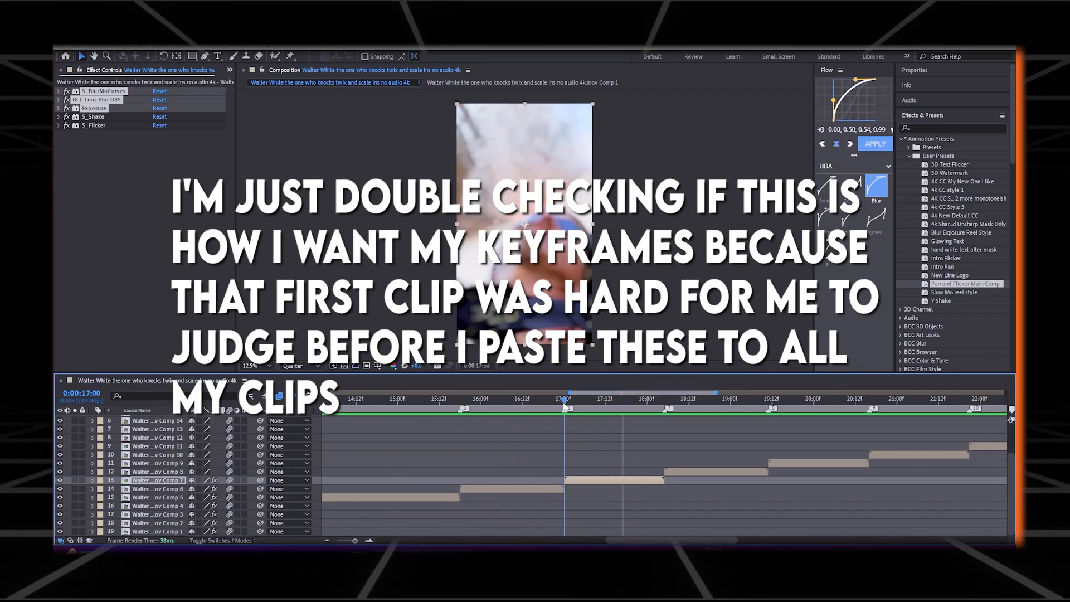
left_click_drag(580, 406, 622, 405)
left_click(512, 405)
key("space")
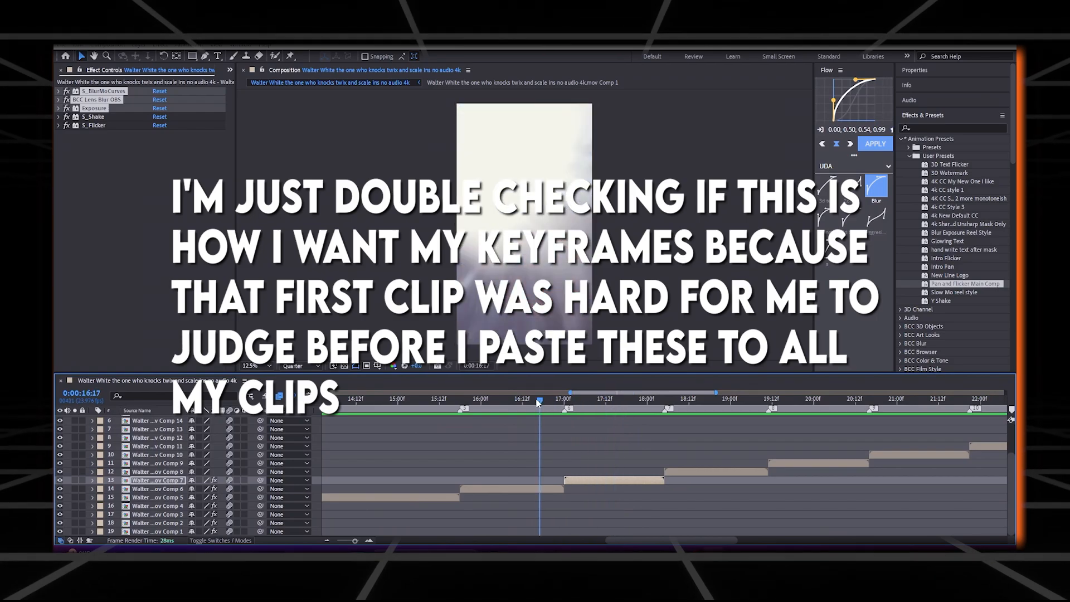
- Paste the copied effects and keyframes onto Comp 8 at 0:00:18:05 and onto Comp 9 at 0:00:19:11
left_click_drag(633, 404, 664, 401)
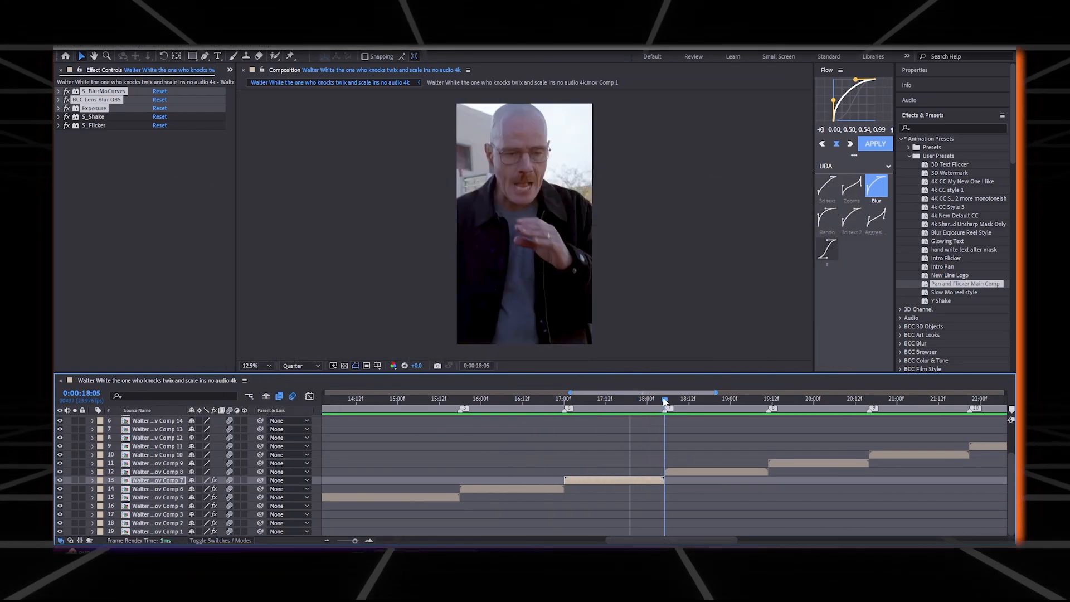
left_click(685, 473)
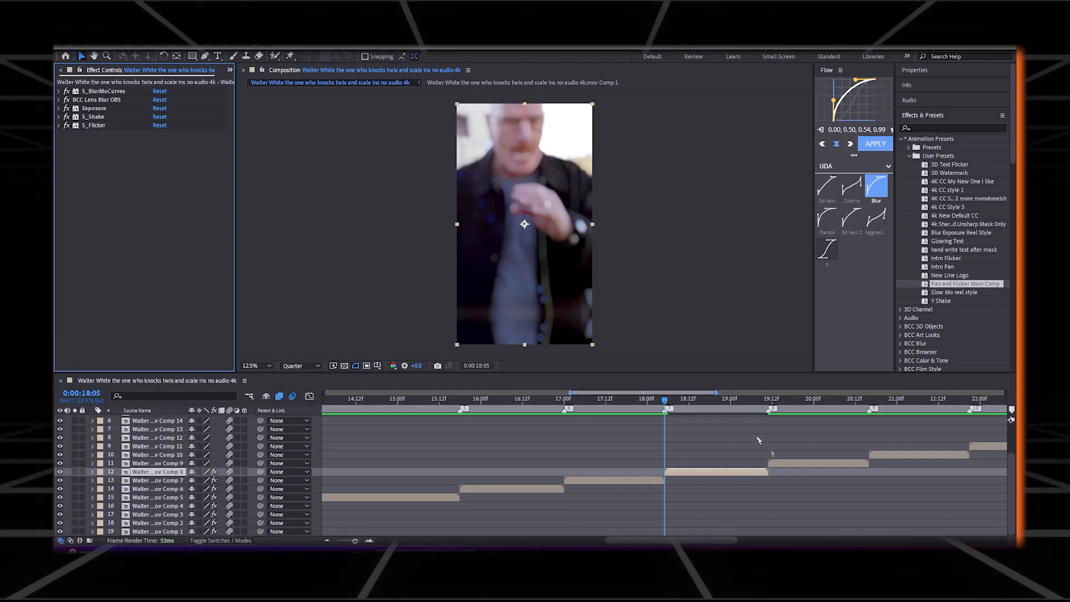
key("k")
left_click(785, 463)
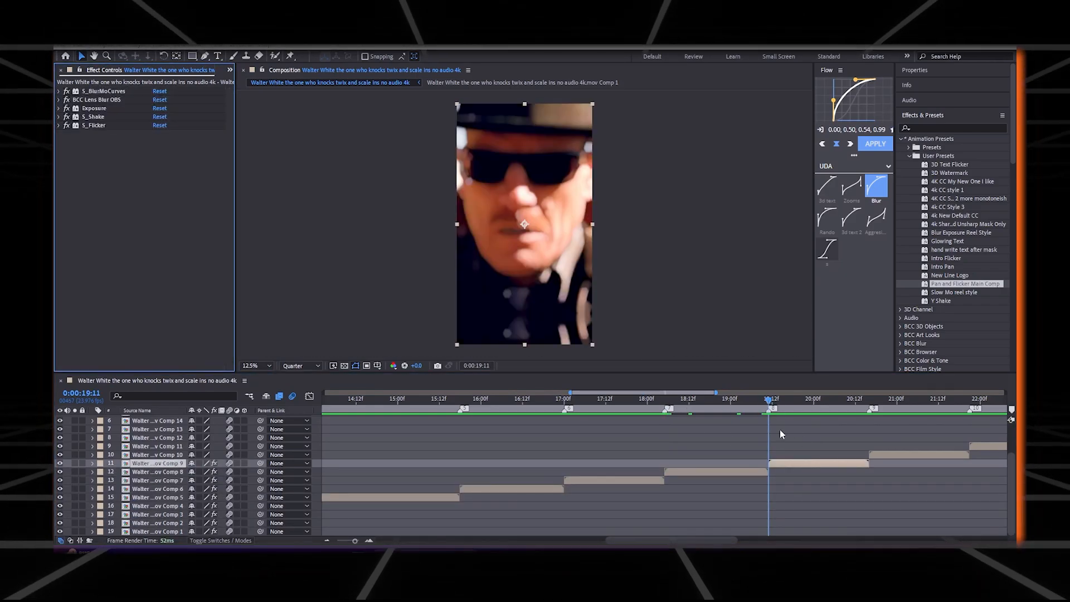
key("k")
- Paste the copied effects and keyframes onto Comp 10 at 0:00:20:16 and go to the end of that clip
left_click(913, 454)
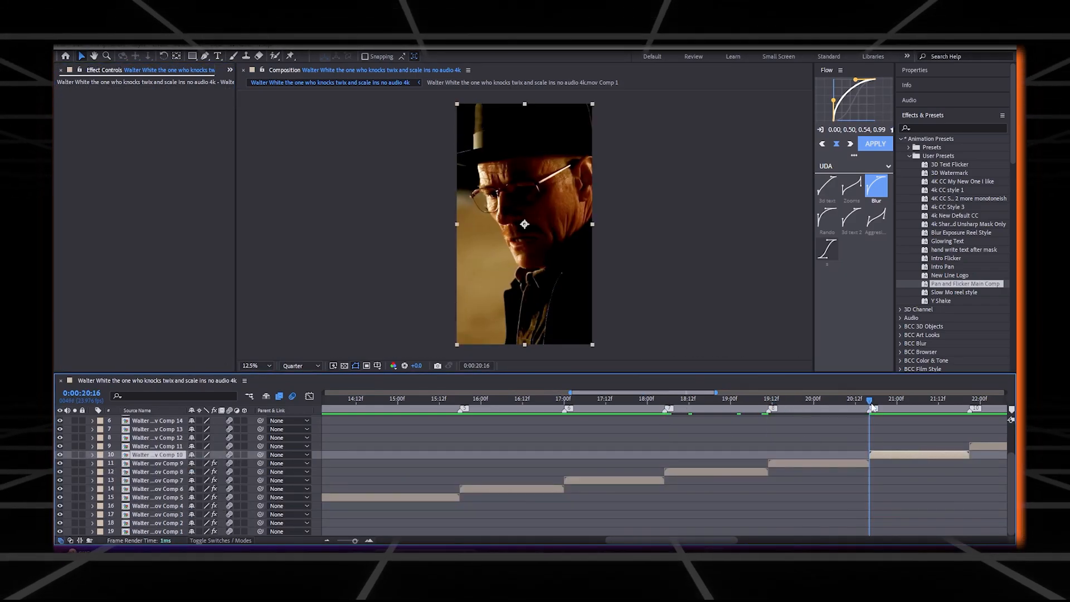
key("ctrl+v")
key("k")
key("u")
key("u")
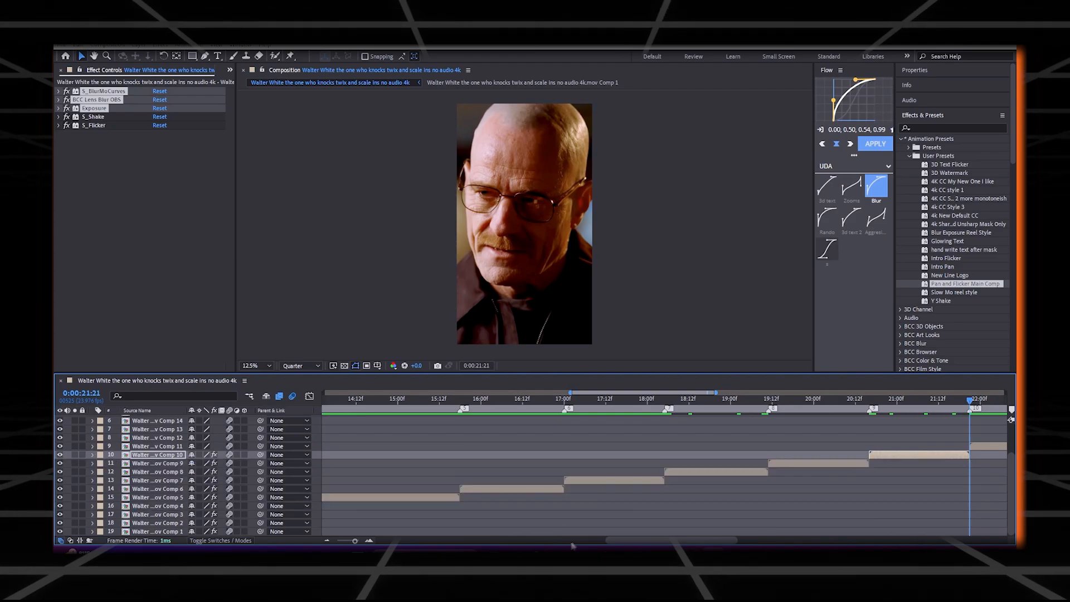
- Paste the copied effects and keyframes onto Comp 11 at 0:00:21:21 and go to the clip's end at 0:00:23:03
left_click_drag(639, 537, 723, 538)
left_click(629, 447)
key("ctrl+v")
key("k")
key("u")
key("u")
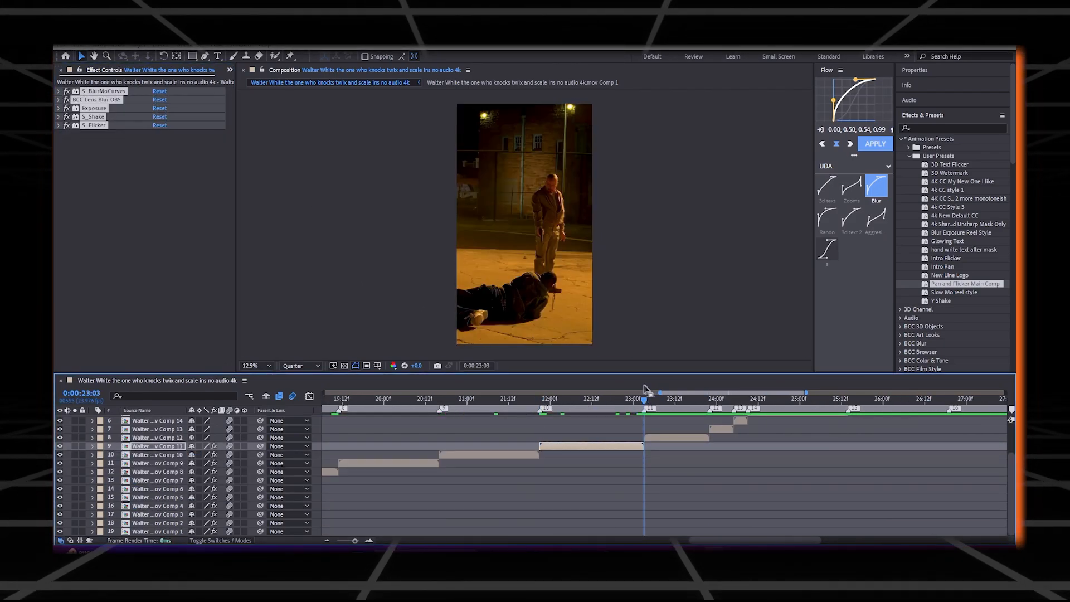
- Paste the copied effects onto Comp 12 at 0:00:23:03 and shift its closing keyframes to the clip's end at 0:00:23:22
left_click(676, 437)
left_click(144, 106)
key("ctrl+v")
key("k")
key("u")
left_click_drag(747, 455, 712, 462)
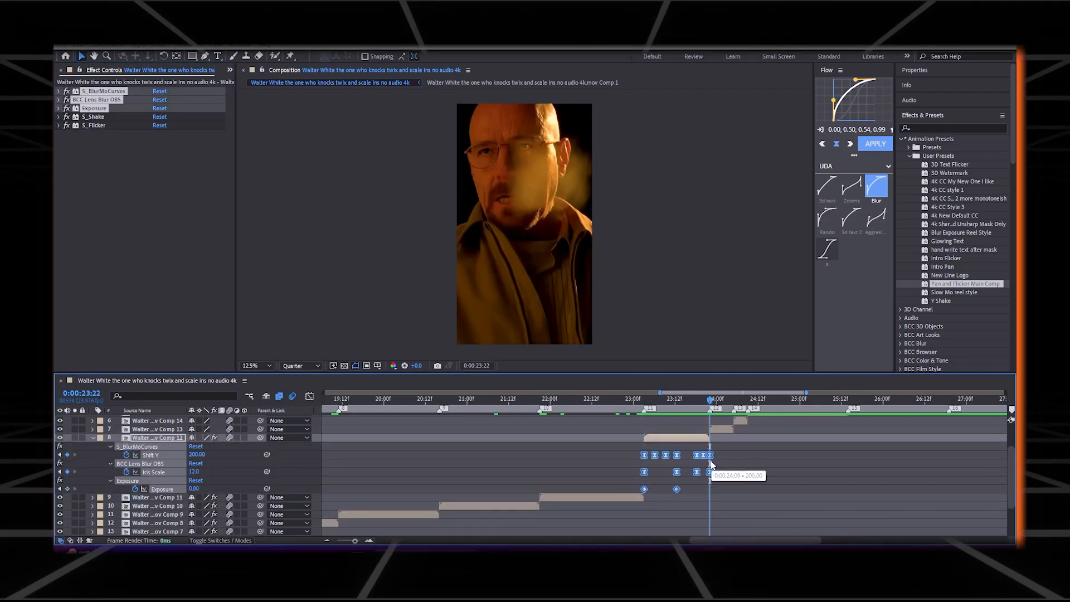
key("u")
- Paste the copied effects onto Comp 13 and shift its closing keyframes to the clip's end at 0:00:24:05
left_click(724, 429)
key("ctrl+v")
key("k")
key("u")
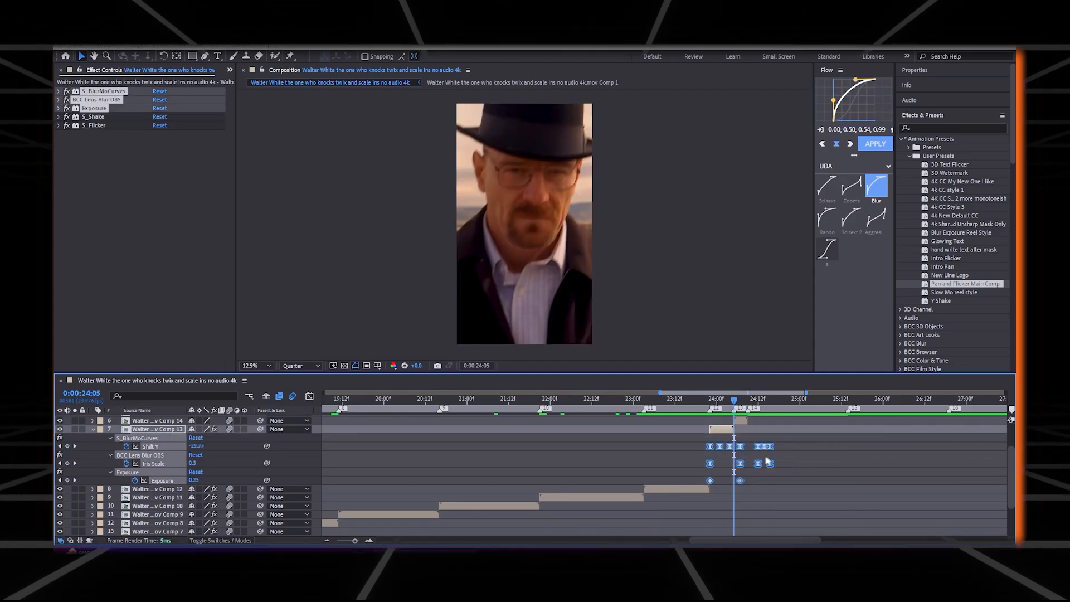
left_click_drag(788, 463, 734, 463)
key("=")
key("=")
key("=")
key("=")
key("=")
key("-")
key("-")
key("-")
key("-")
key("u")
- Paste the copied effects onto Comp 14 at 0:00:24:05 and shift its closing keyframes to the end of that short clip
left_click(676, 421)
left_click(195, 150)
key("ctrl+v")
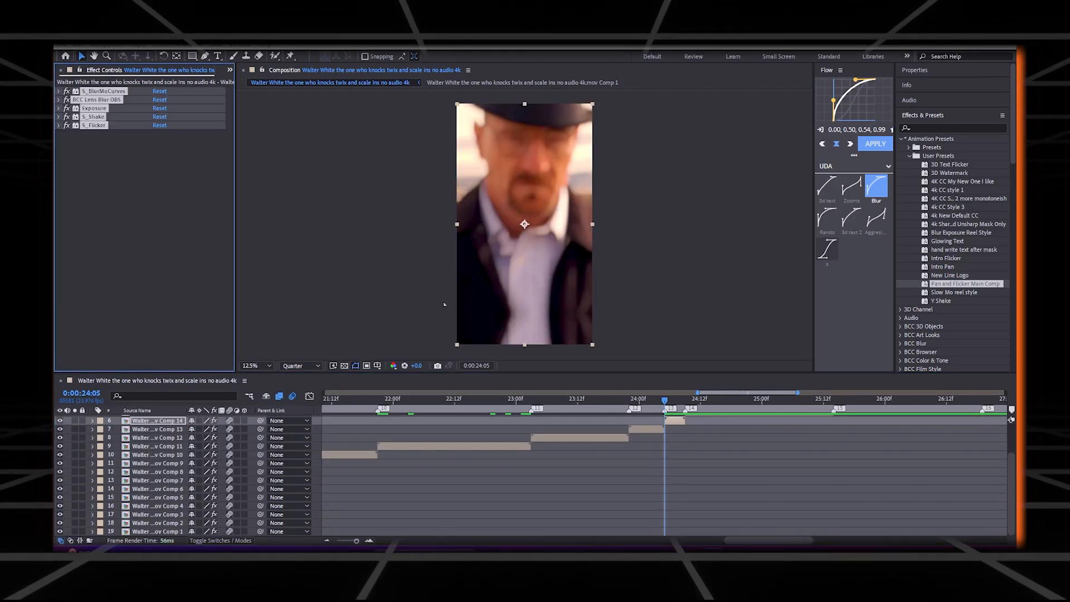
key("o")
key("u")
left_click_drag(824, 454, 675, 464)
key("u")
- Paste the copied effects and keyframes onto Comp 15 and go to the clip's end at 0:00:25:14
left_click(629, 399)
scroll(674, 463, "up", 3)
left_click(758, 453)
key("ctrl+v")
left_click(841, 400)
left_click(833, 400)
key("u")
key("u")
- Paste the copied effects and keyframes onto Comp 16 and check them against the clip's end at 0:00:26:19
left_click(852, 444)
key("ctrl+v")
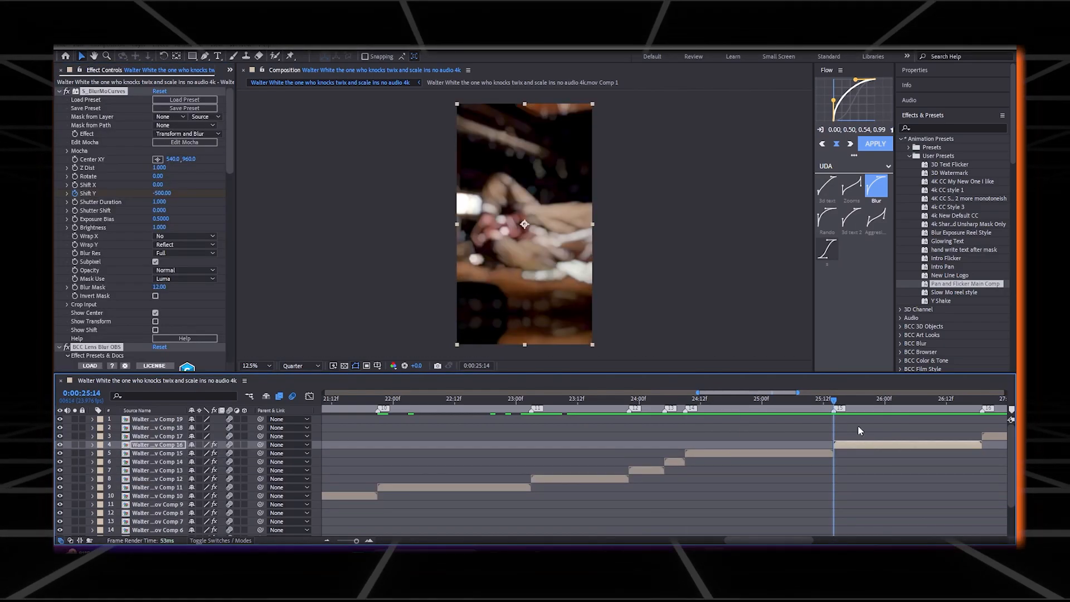
key("o")
key("u")
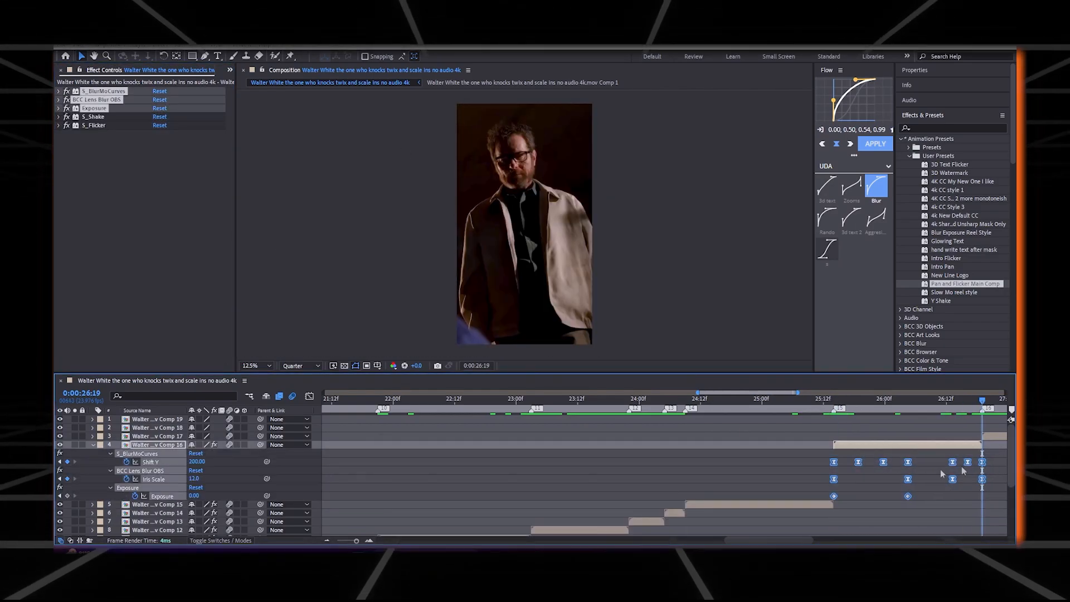
key("u")
- Paste the copied effects and keyframes onto Comp 17 at 0:00:26:19 and go to the clip's end at 0:00:28:00
left_click_drag(732, 539, 805, 541)
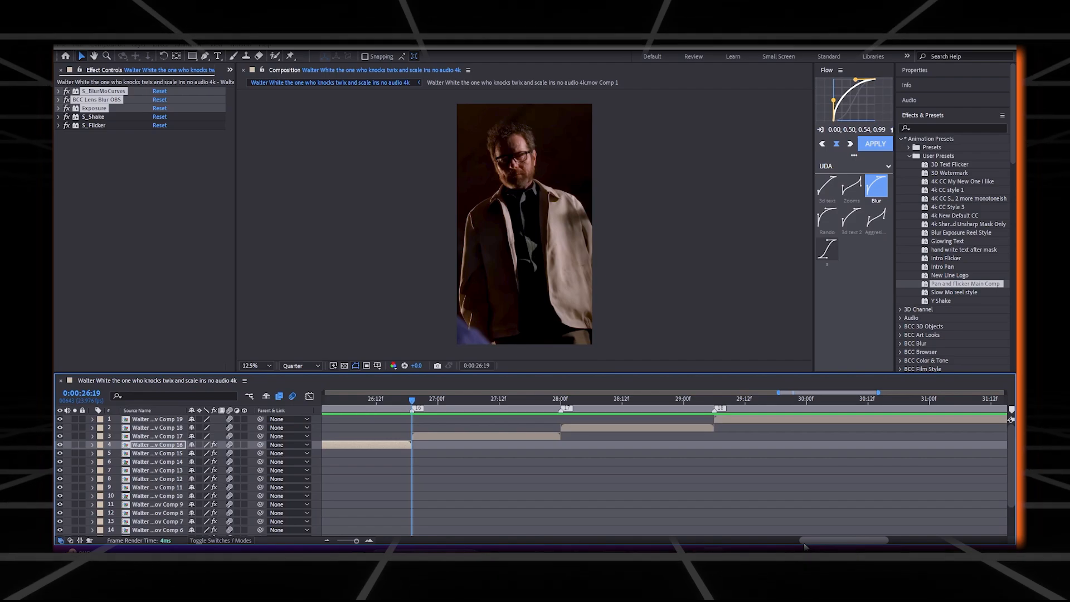
left_click(444, 436)
key("ctrl+v")
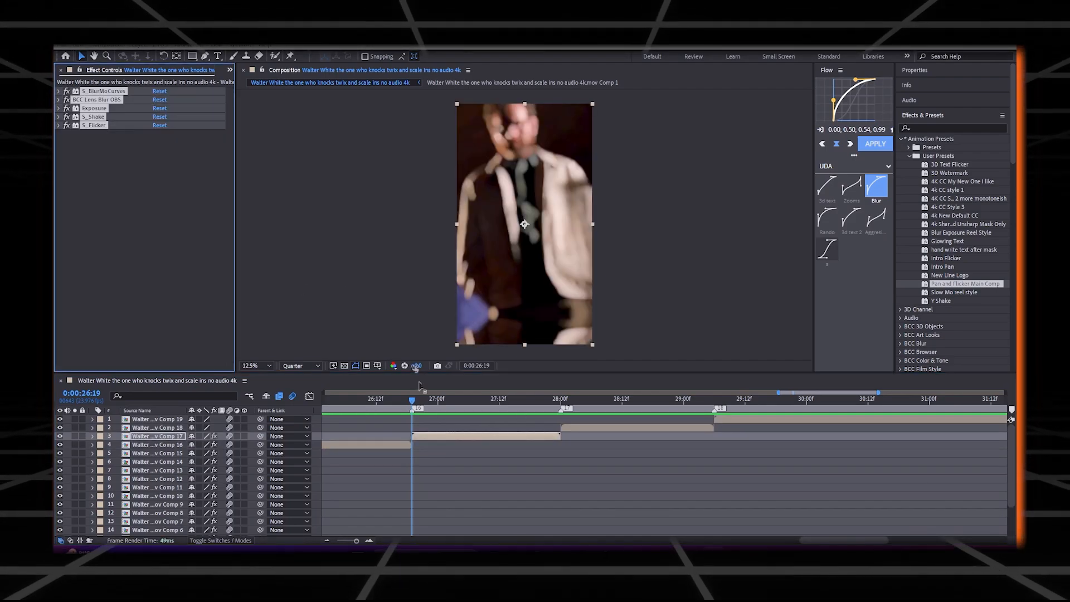
key("u")
key("o")
key("u")
- Paste the copied effects and keyframes onto Comp 18 at 0:00:28:00 and go to the clip's end at 0:00:29:06
left_click(600, 424)
key("ctrl+v")
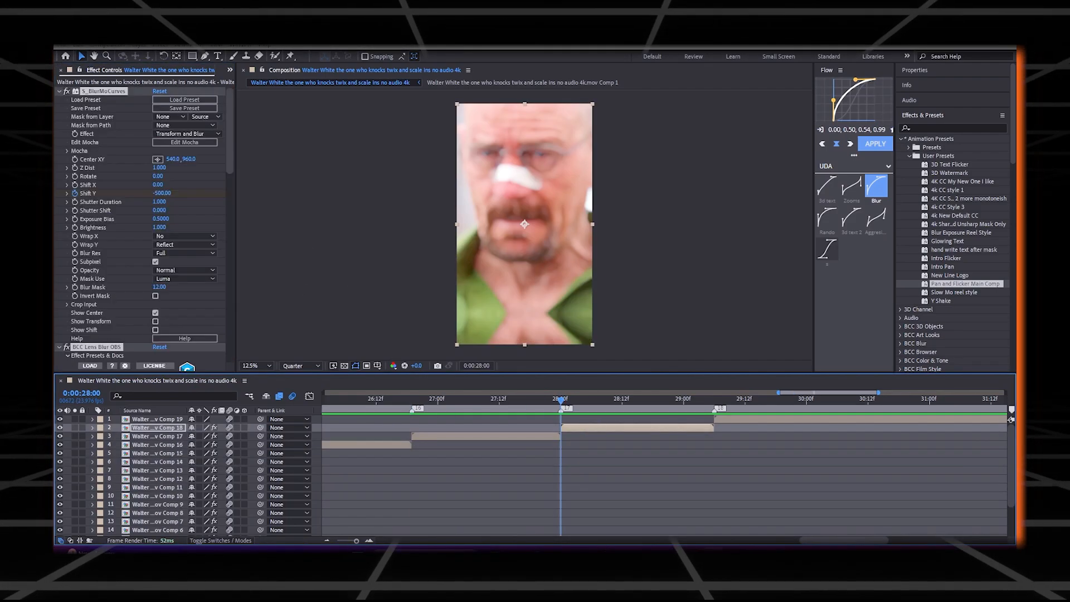
key("o")
key("u")
key("u")
- Paste the copied effects onto the outro clip Comp 19 at 0:00:29:06 and reveal its keyframes
key("semicolon")
left_click(831, 419)
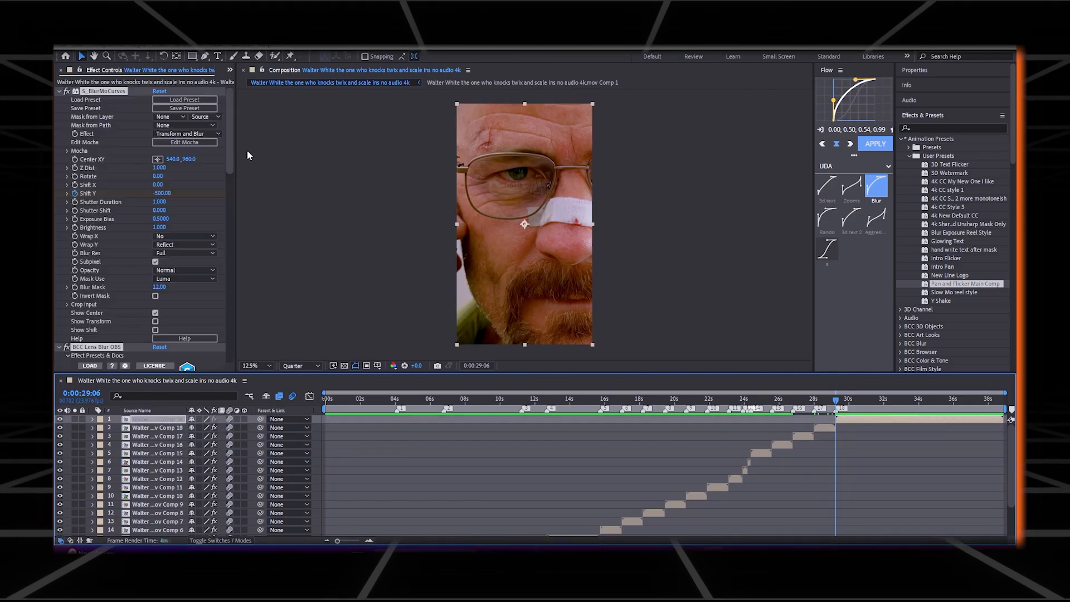
key("ctrl+v")
key("u")
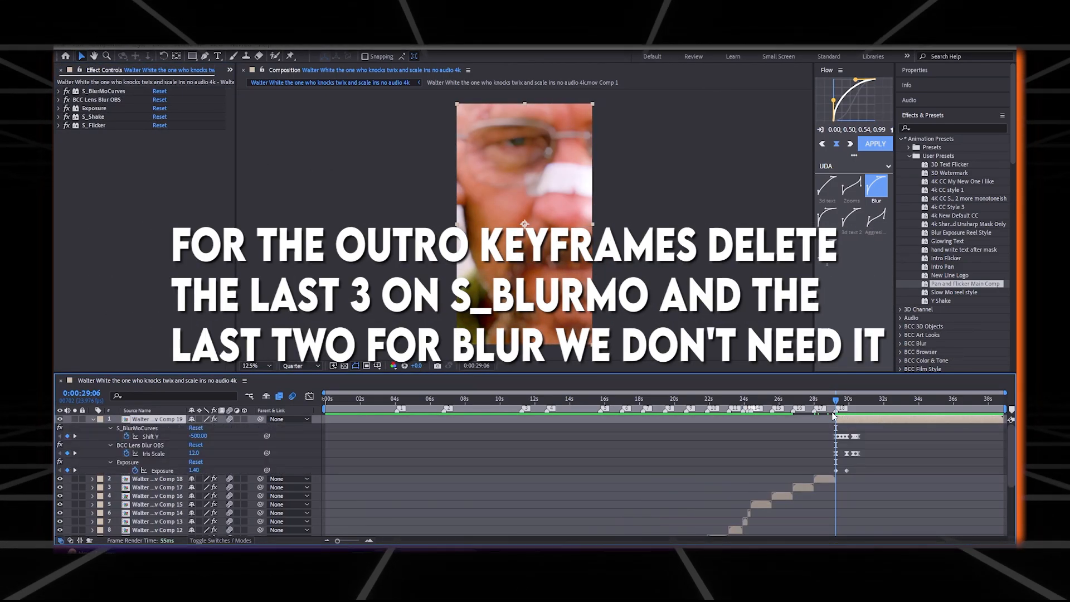
- Delete the last three Shift Y keyframes and the last two Iris Scale keyframes on Comp 19
left_click_drag(871, 430, 853, 444)
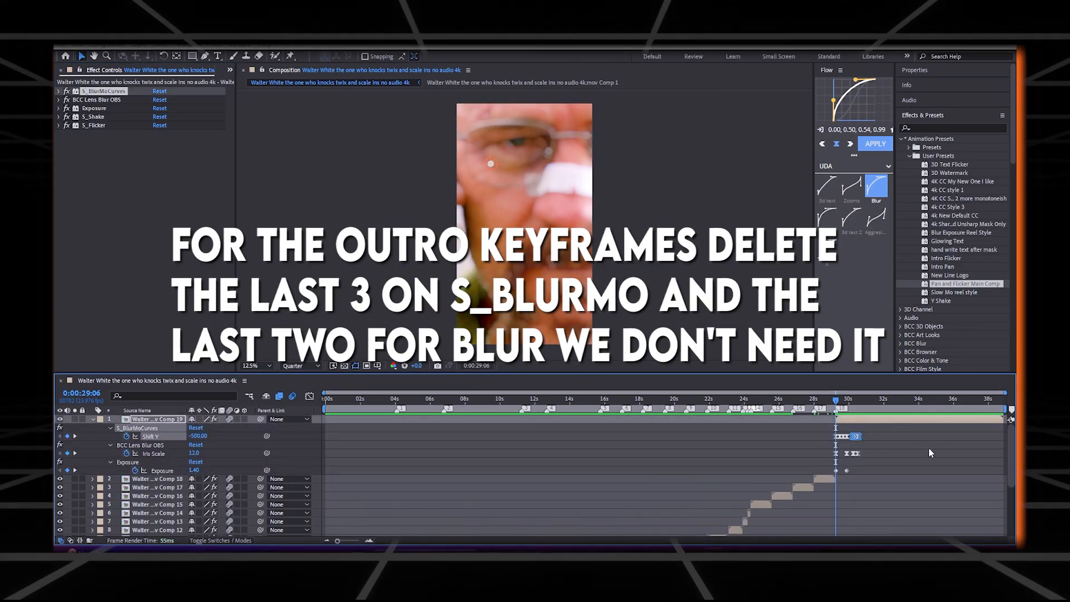
left_click_drag(337, 541, 357, 542)
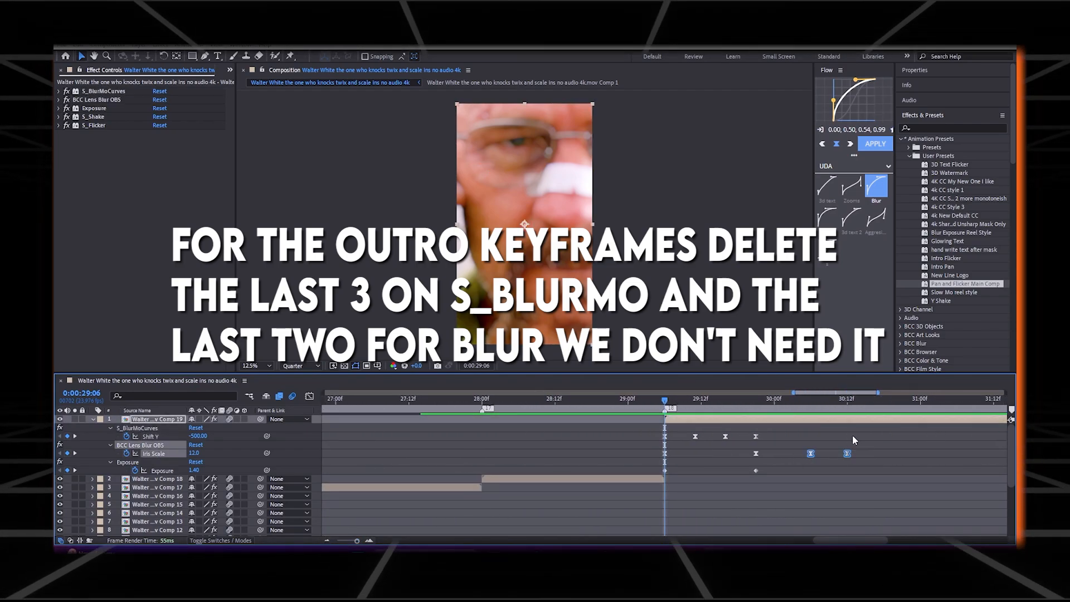
left_click_drag(357, 542, 350, 541)
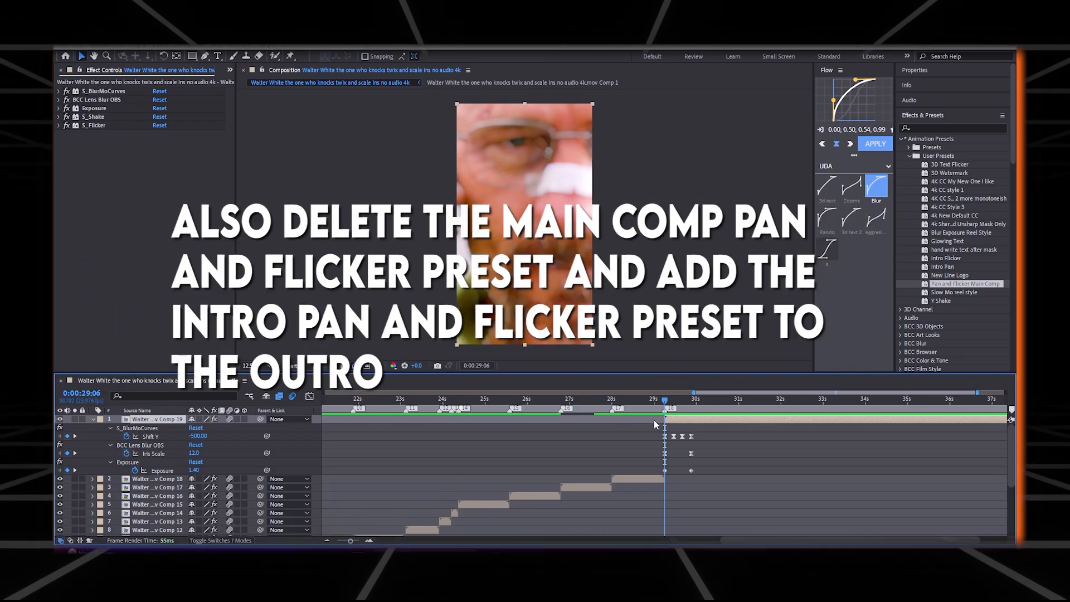
key("u")
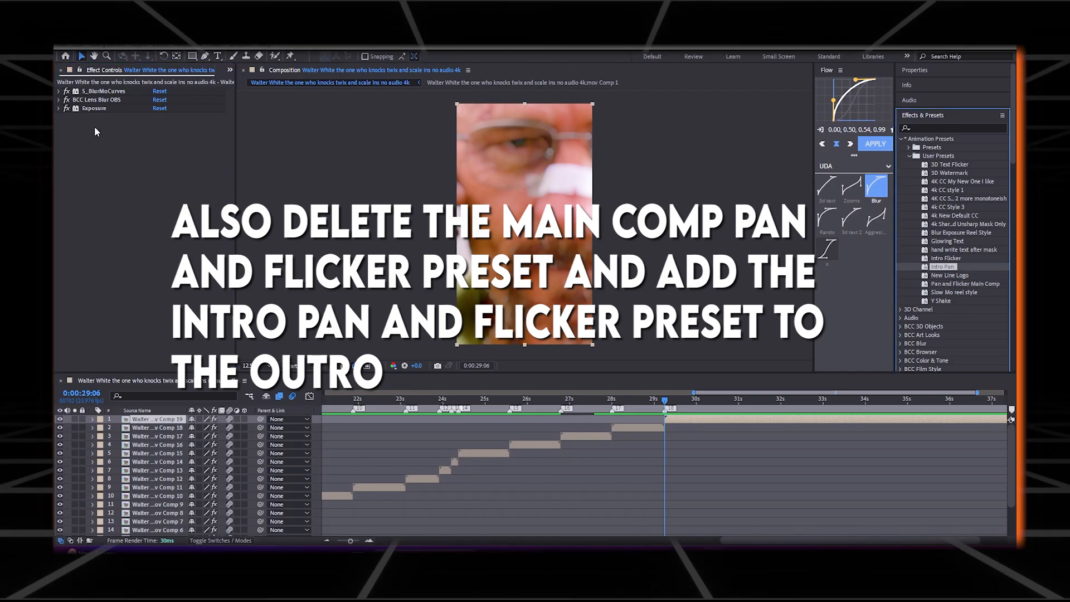
- Add the Intro Pan and Intro Flicker user presets to Comp 19 and collapse their settings
left_click_drag(942, 267, 95, 132)
left_click(59, 117)
left_click_drag(932, 259, 95, 145)
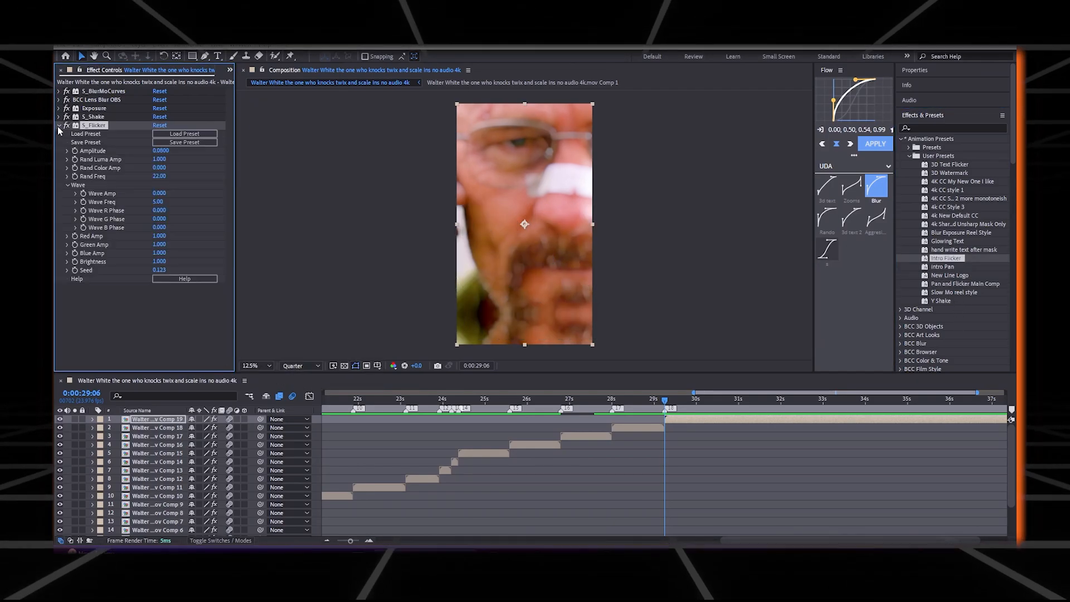
left_click(59, 126)
- Play back the whole edit from the beginning and again from 0:00:07:07 to review the effects
left_click(454, 400)
key("Home")
key("space")
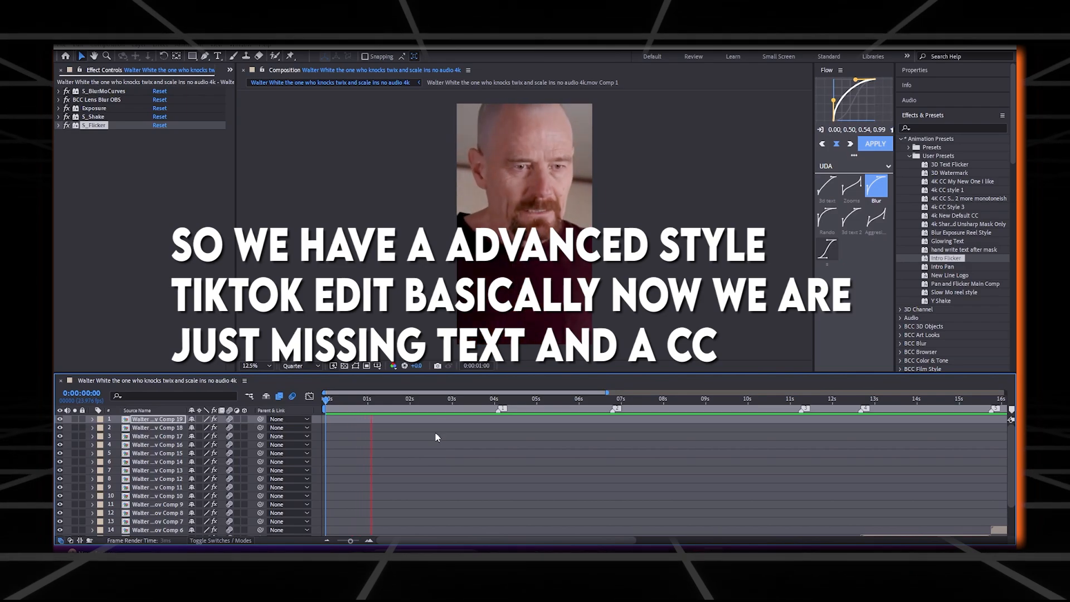
left_click_drag(350, 544, 335, 544)
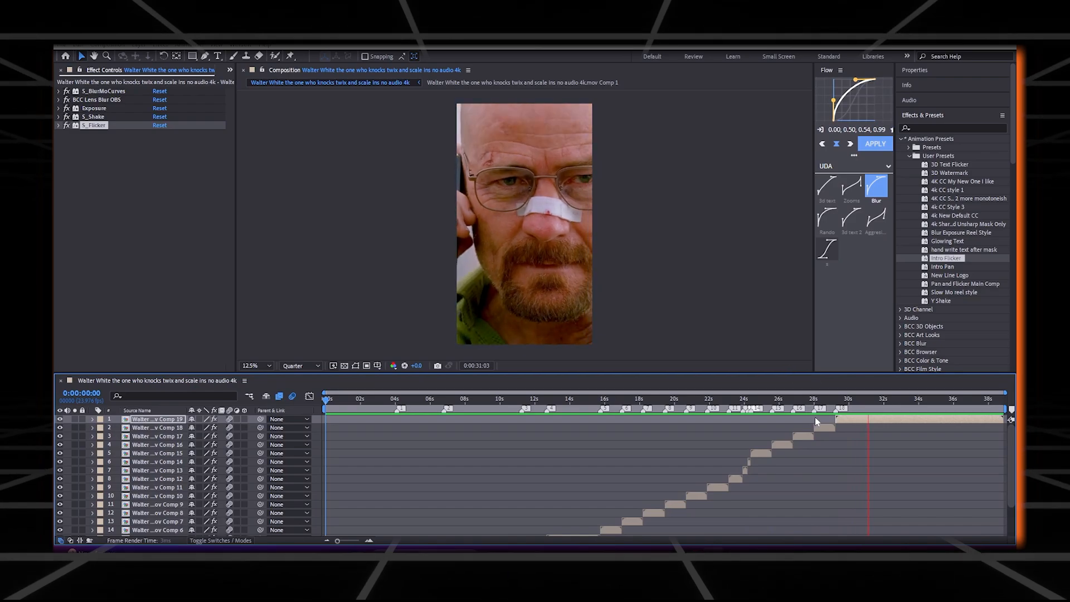
left_click_drag(879, 403, 452, 395)
left_click(395, 398)
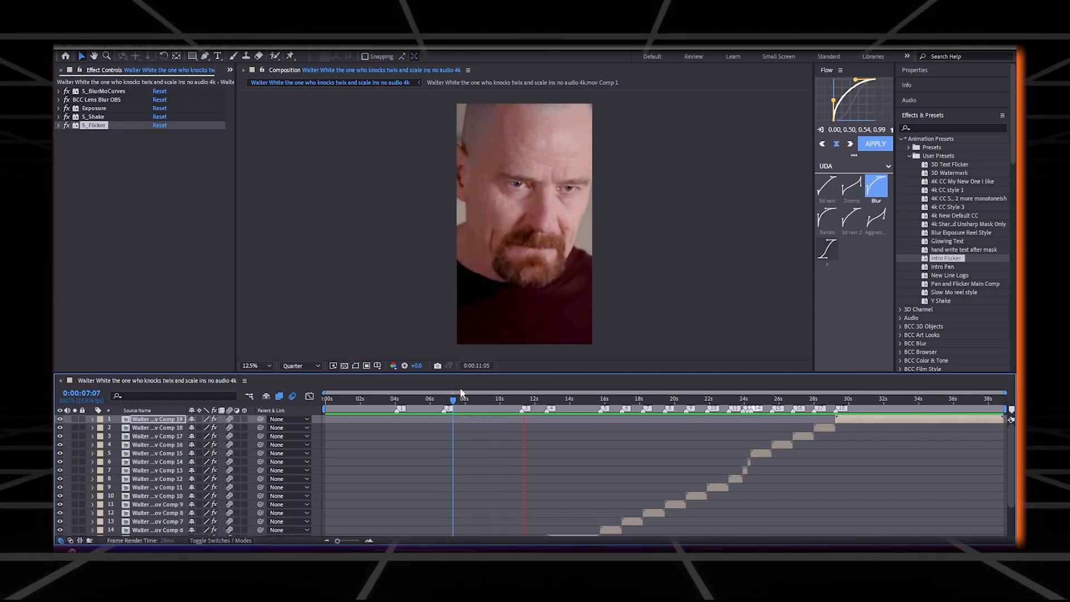
key("space")
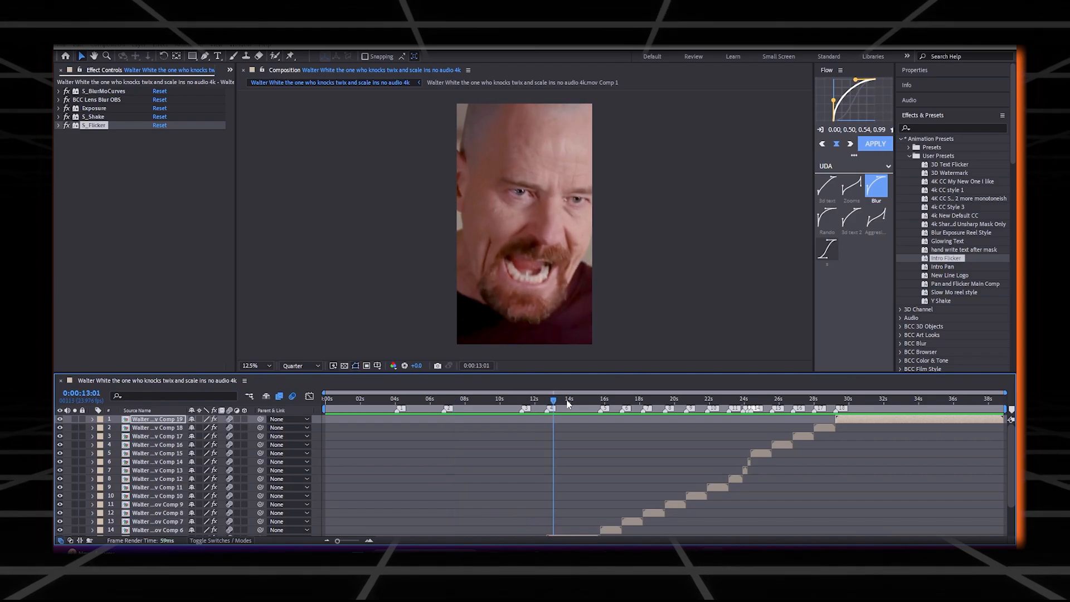
- Create an adjustment layer above Comp 19 and split it at 0:00:12:16
left_click(549, 398)
mouse_move(338, 540)
left_mouse_down()
mouse_move(356, 541)
mouse_move(339, 541)
left_mouse_up()
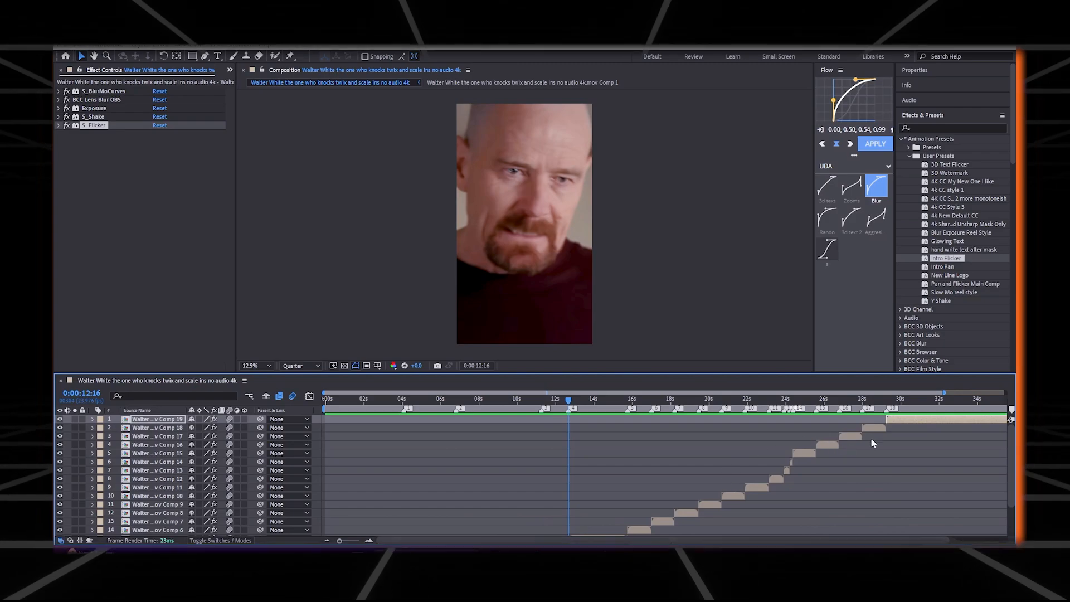
left_click(906, 421)
key("ctrl+alt+y")
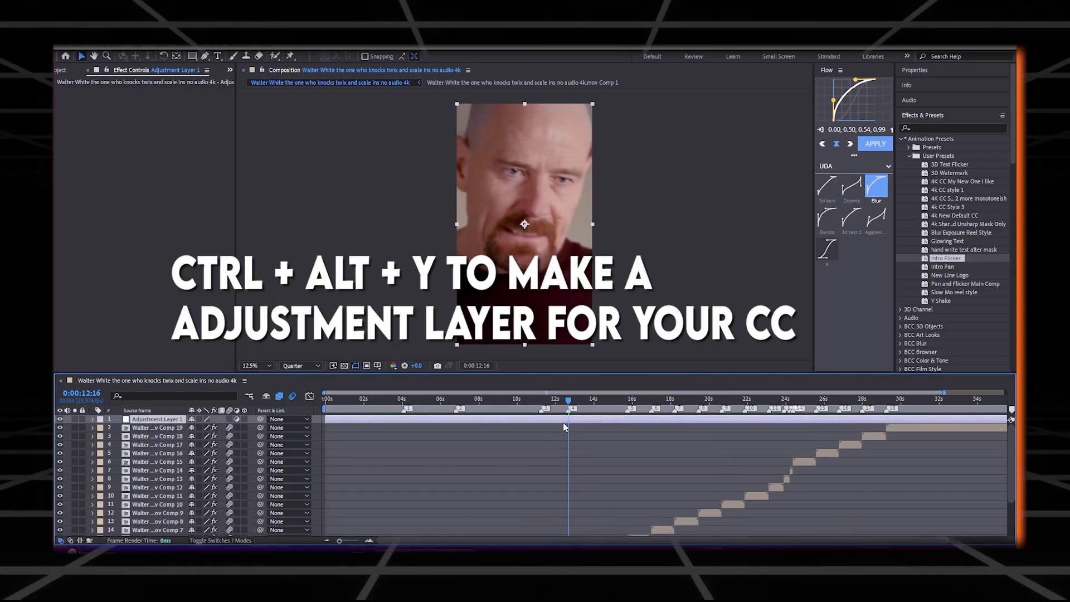
key("ctrl+shift+d")
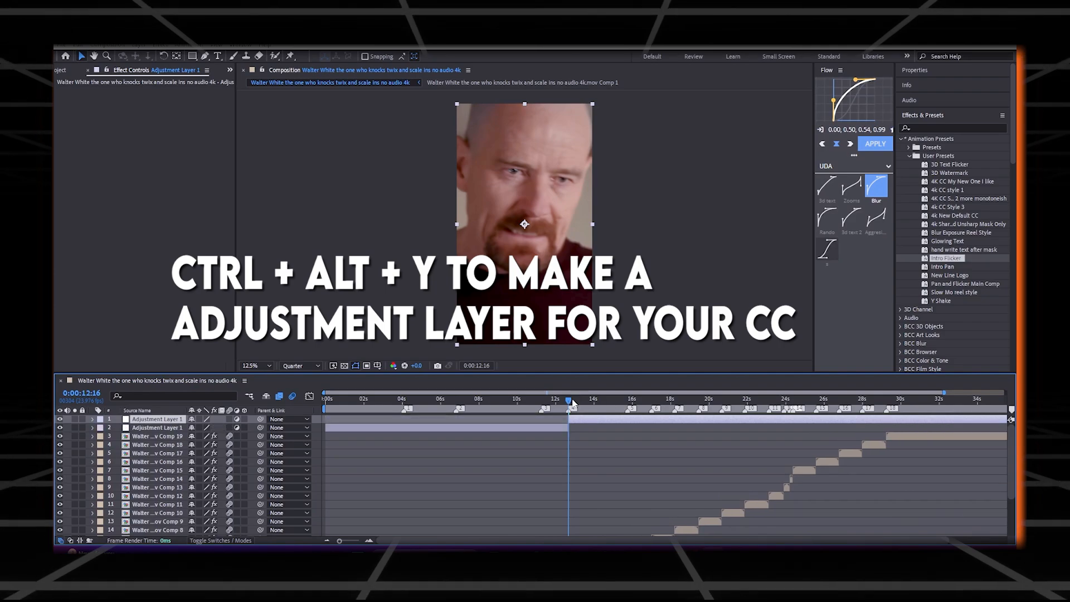
- Apply the 4k New Default CC preset to the adjustment layer covering the intro and collapse its effects
key("Home")
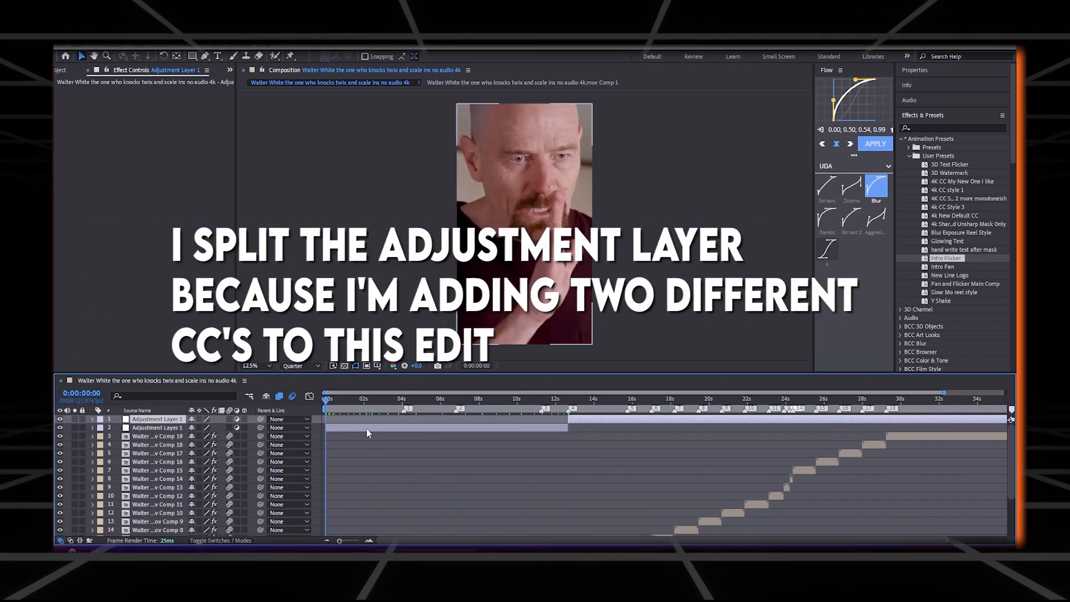
left_click(331, 405)
left_click_drag(331, 405, 341, 405)
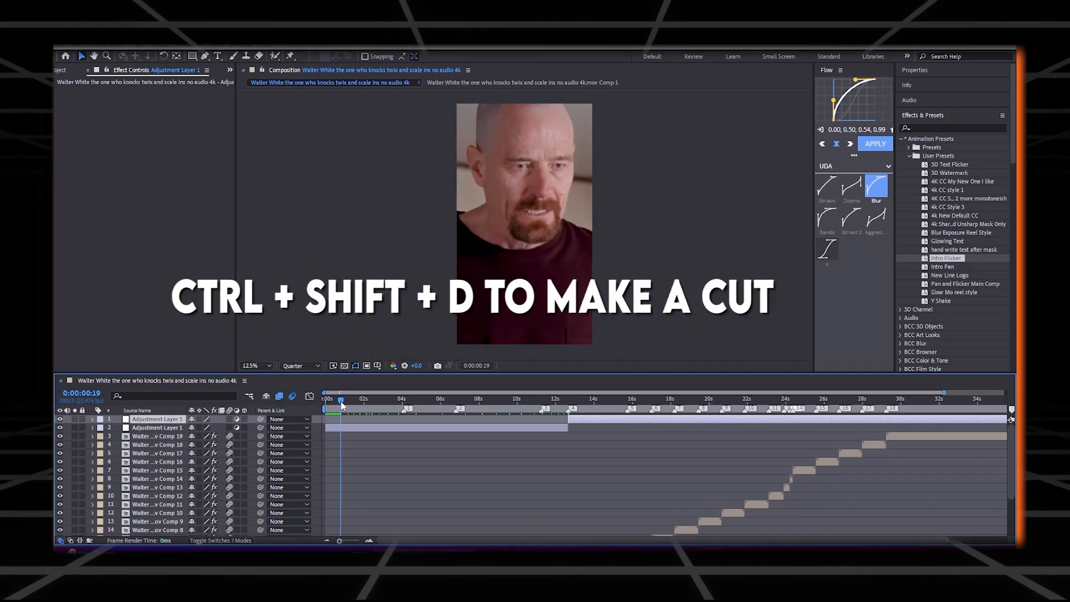
left_click(366, 429)
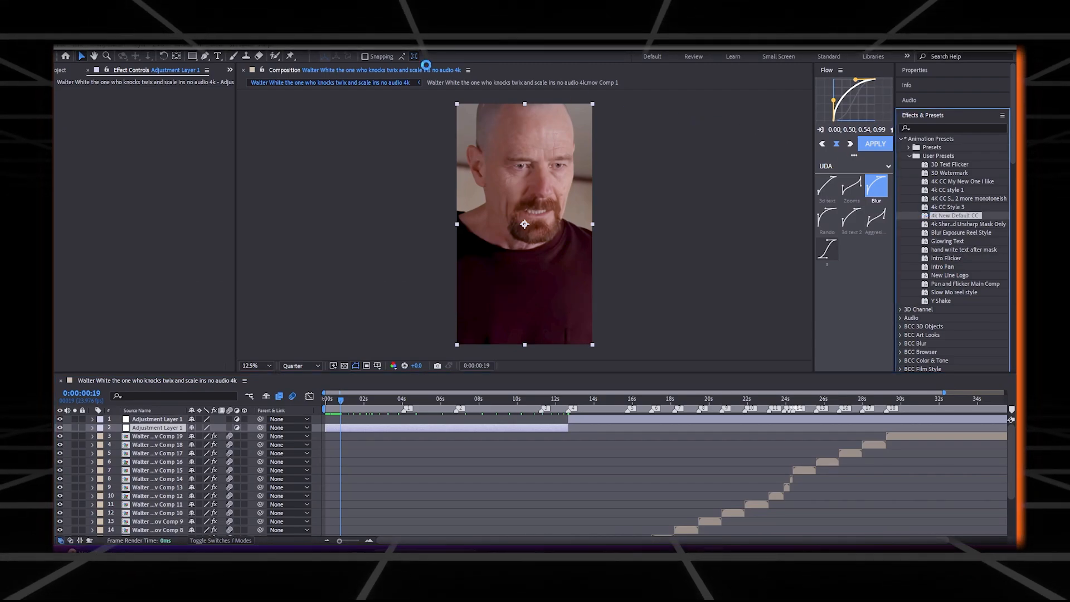
left_click_drag(205, 87, 205, 88)
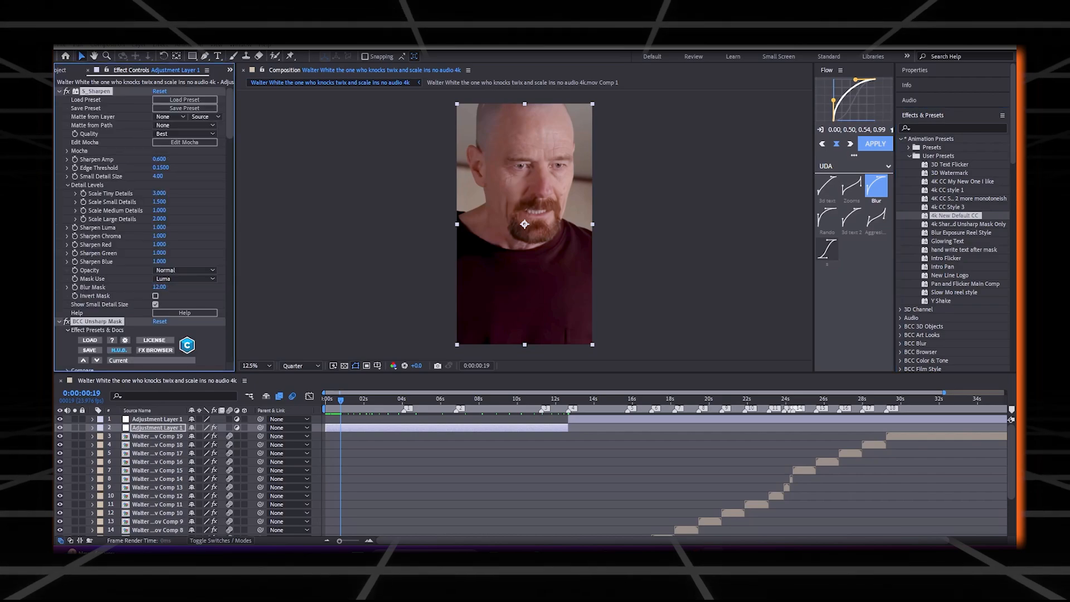
left_click(59, 91, "ctrl")
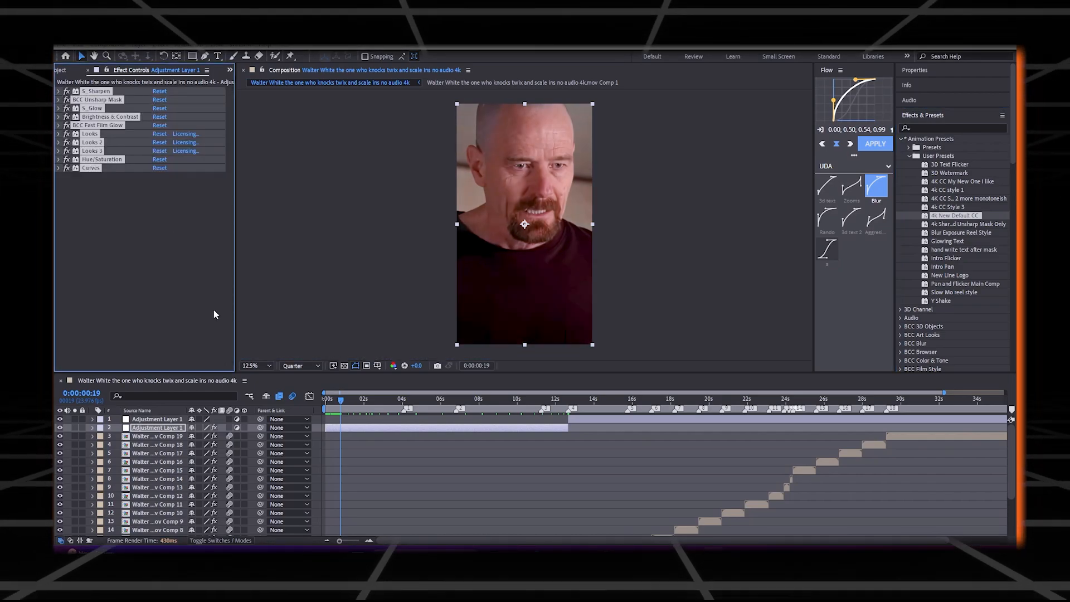
- Compare the first frame with the intro's colour correction layer shown and hidden, using Full preview resolution
left_click_drag(341, 402, 245, 446)
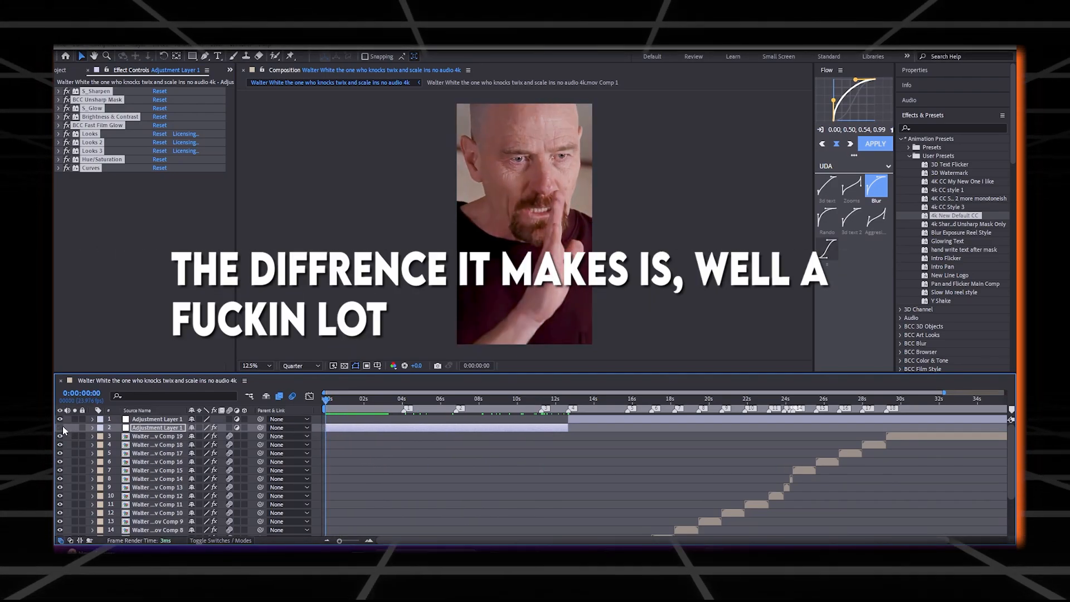
left_click(304, 366)
left_click(303, 379)
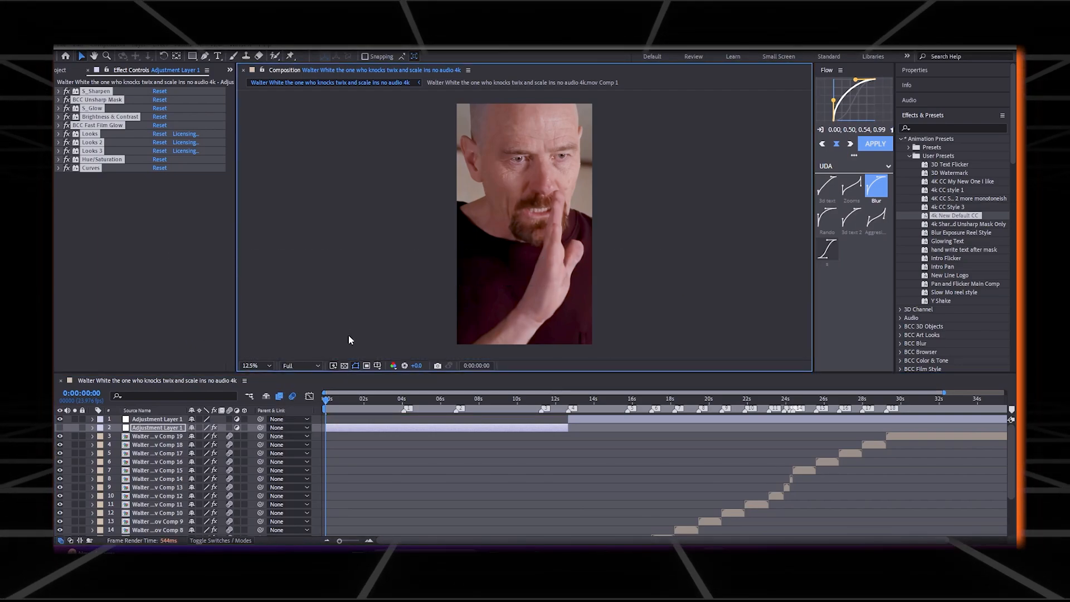
left_click_drag(382, 373, 374, 438)
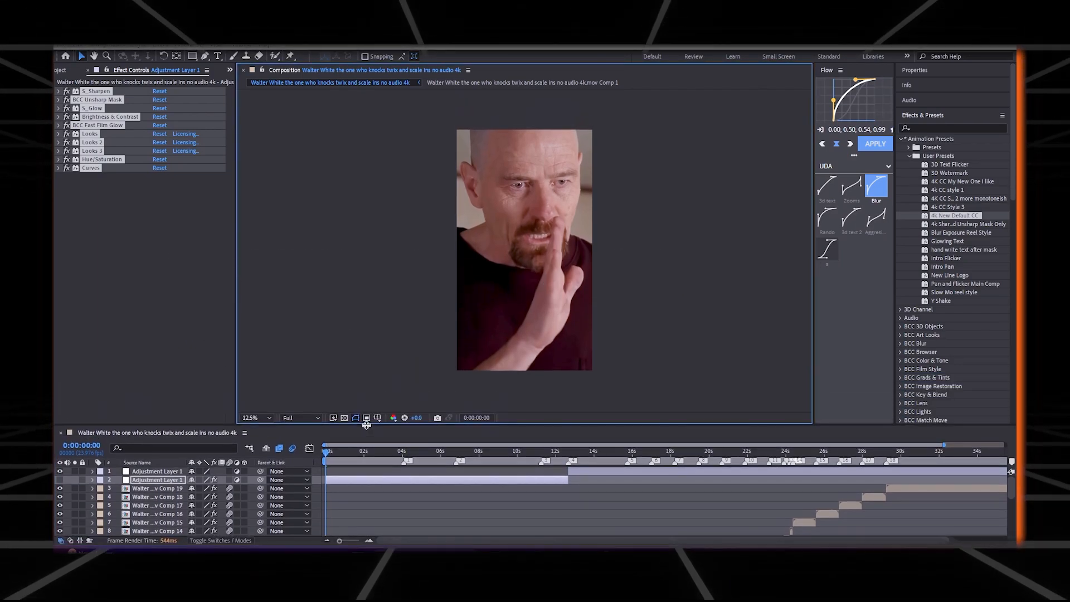
left_click(60, 480)
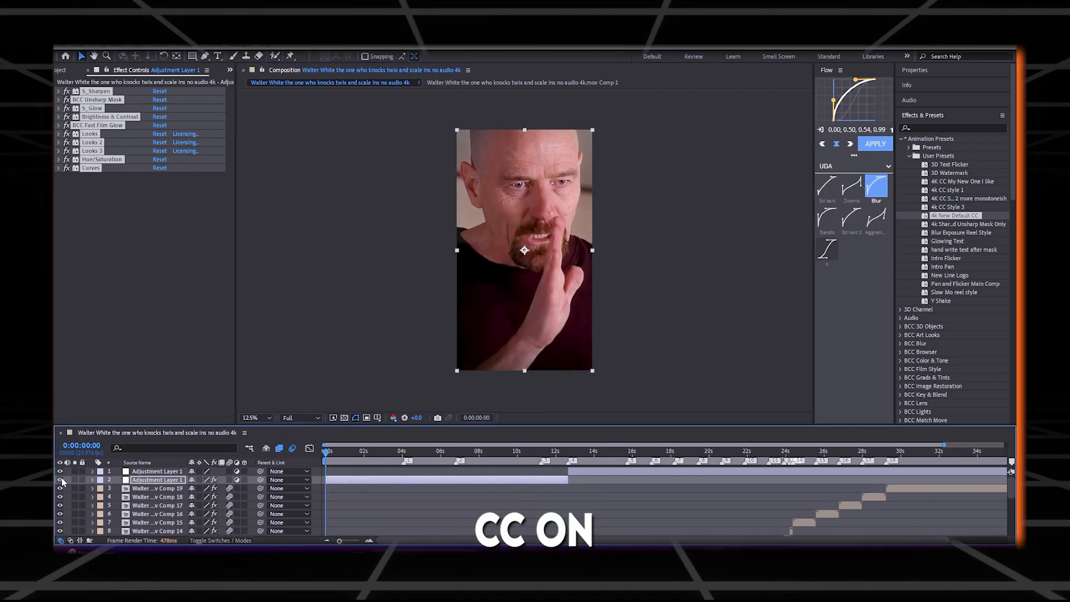
left_click(60, 479)
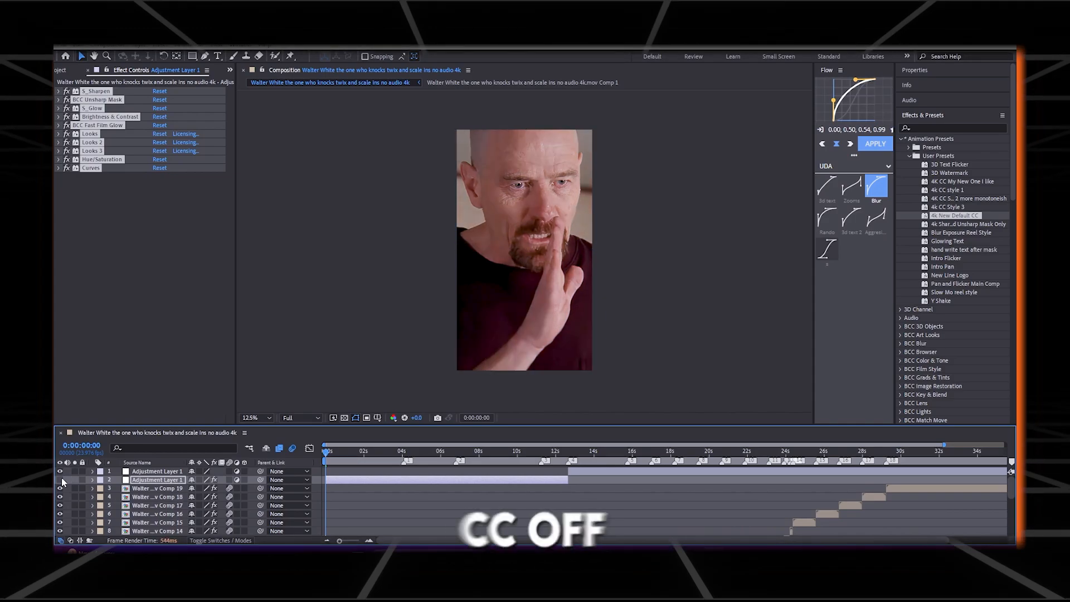
left_click(60, 479)
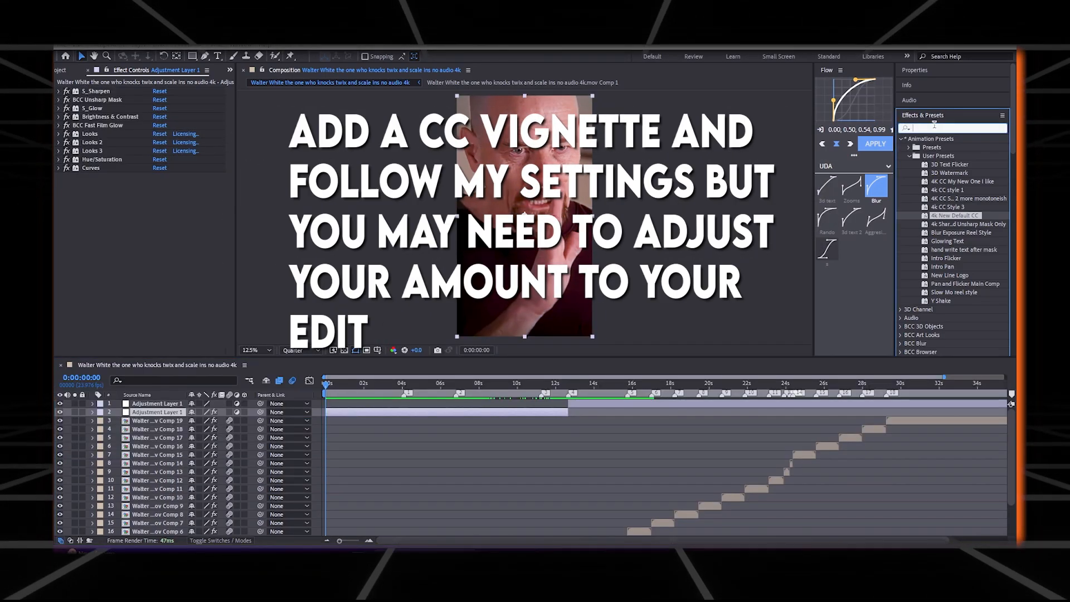
- Find the CC Vignette effect and apply it to the intro's adjustment layer
left_click(934, 127)
type("cc vig")
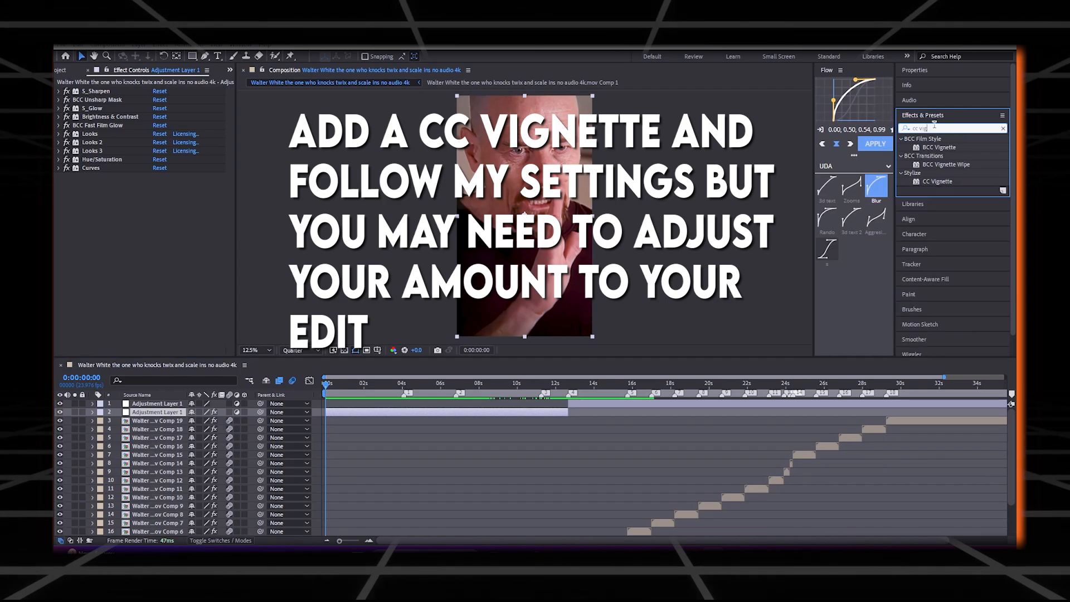
left_click(919, 182)
double_click(918, 182)
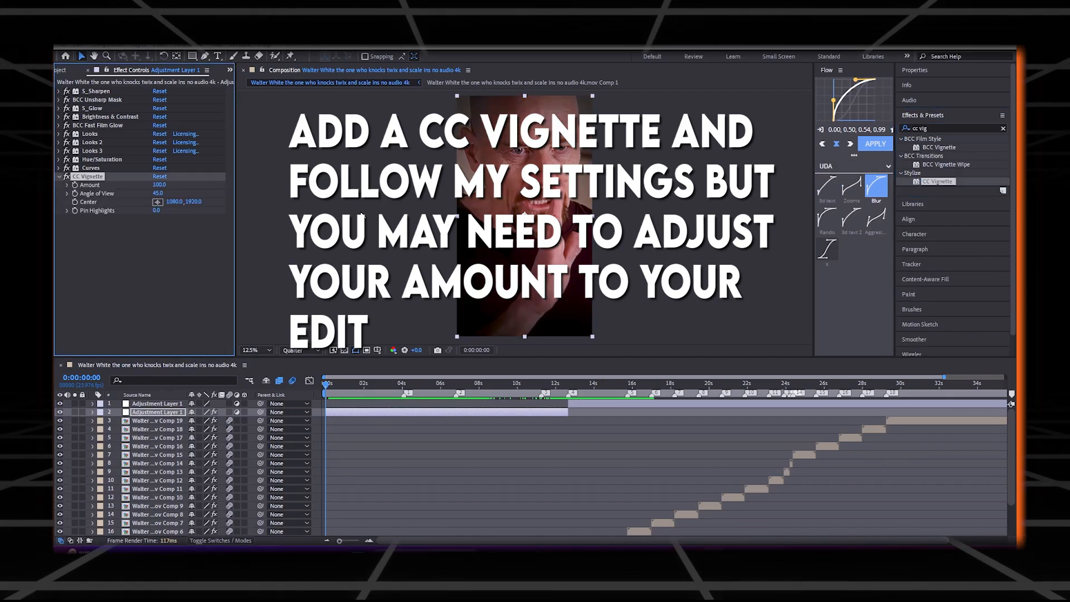
- Set the intro vignette's Angle of View to 40 and its Amount to 70
left_click(161, 193)
type("40")
type("70")
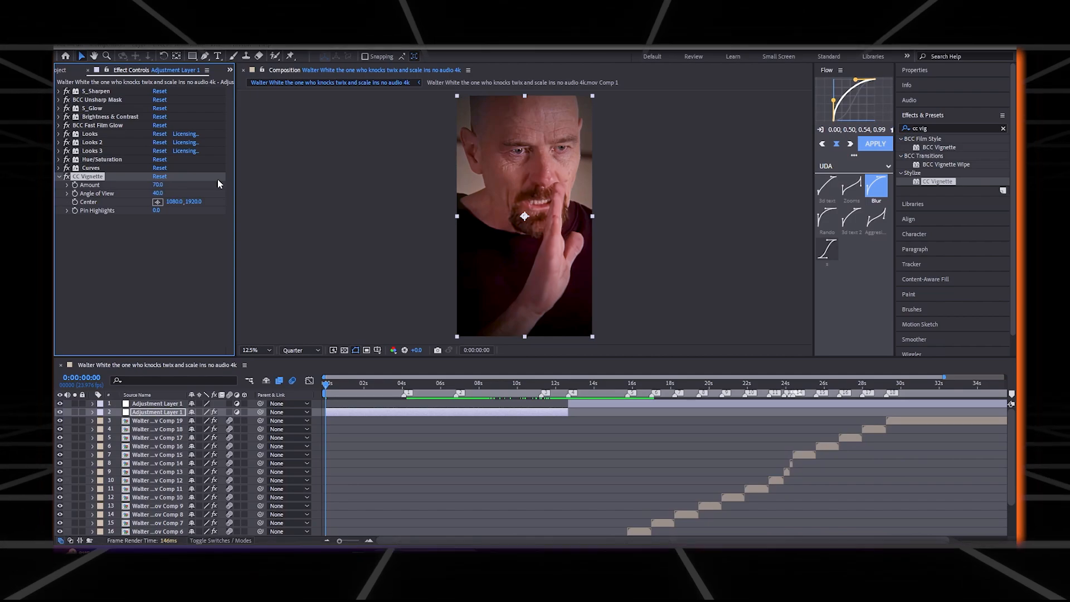
key("Return")
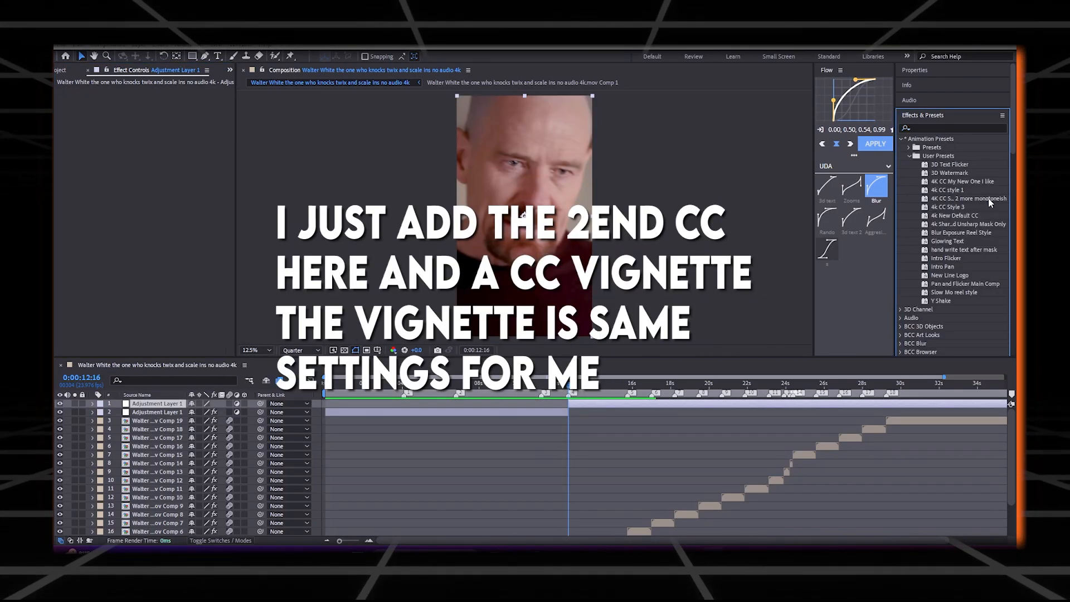
- Apply the "2 more monotoneish" 4K CC preset and a CC Vignette to the adjustment layer starting at 0:00:12:16
left_click(925, 201)
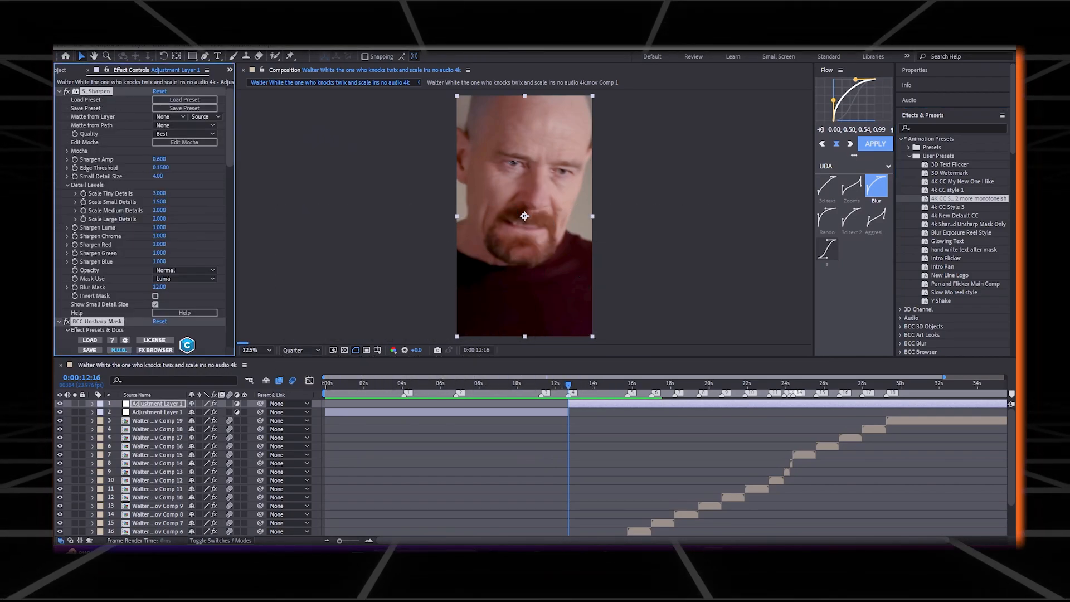
left_click(88, 174)
left_click(947, 127)
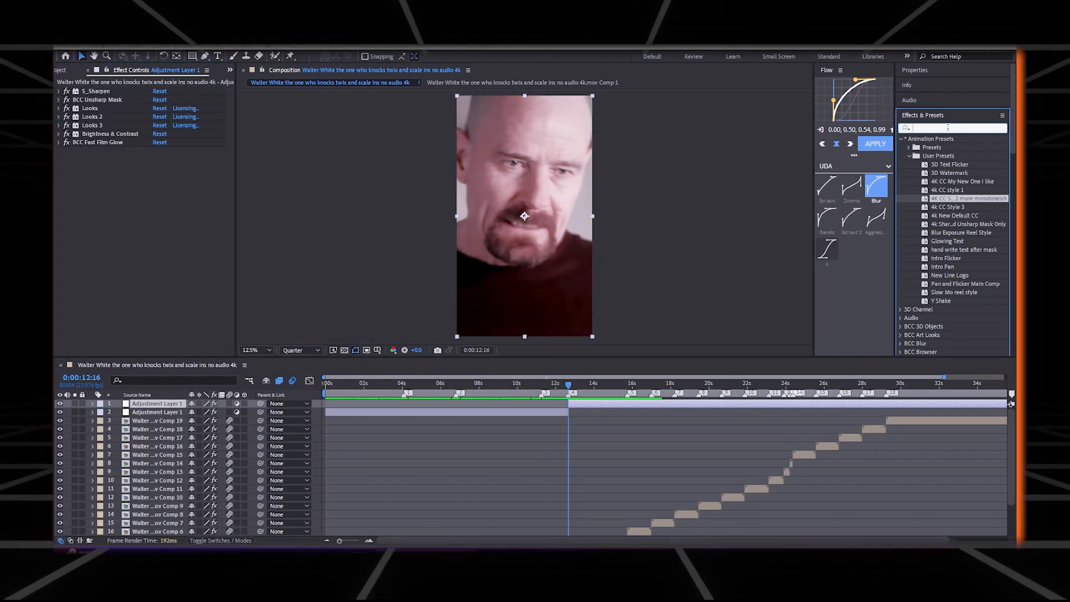
type("cc vig")
double_click(937, 182)
- Set the second adjustment layer's vignette to Angle of View 40 and Amount 80, and preview the edit from the start
left_click_drag(569, 385, 738, 385)
left_click(158, 167)
type("40")
key("Return")
left_click(159, 159)
type("80")
key("Return")
left_click_drag(740, 407, 296, 407)
key("space")
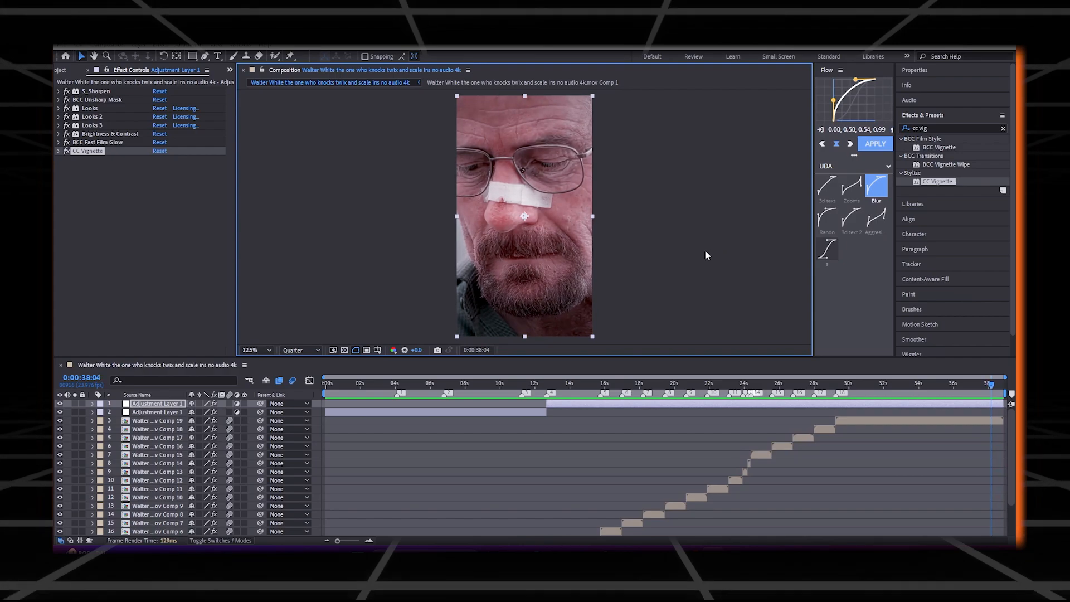
- Add a 100% Opacity keyframe to Comp 19 at 0:00:37:20
key("Page_Up")
key("Page_Up")
key("Page_Up")
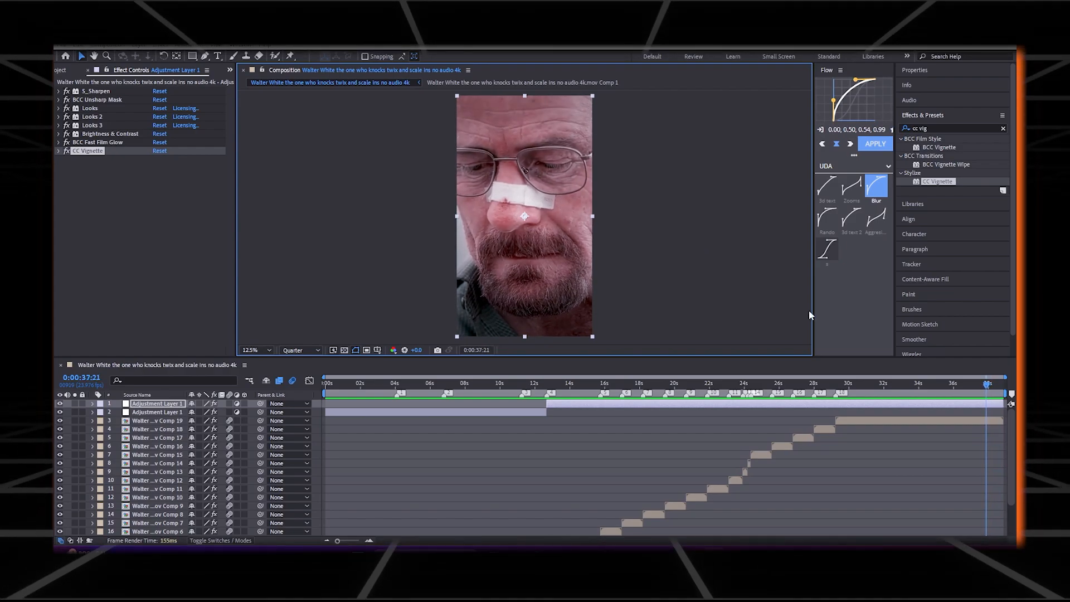
left_click(976, 421)
key("t")
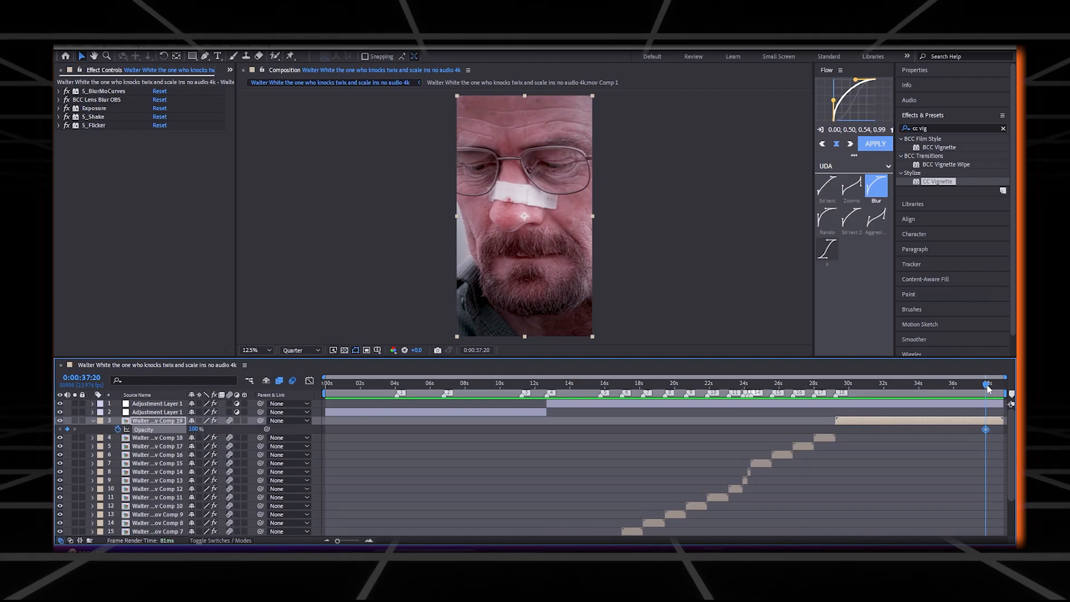
- Keyframe Comp 19's Opacity at 20% on the last frame, 0:00:38:20, and collapse the layer's properties
left_click_drag(986, 388, 1009, 390)
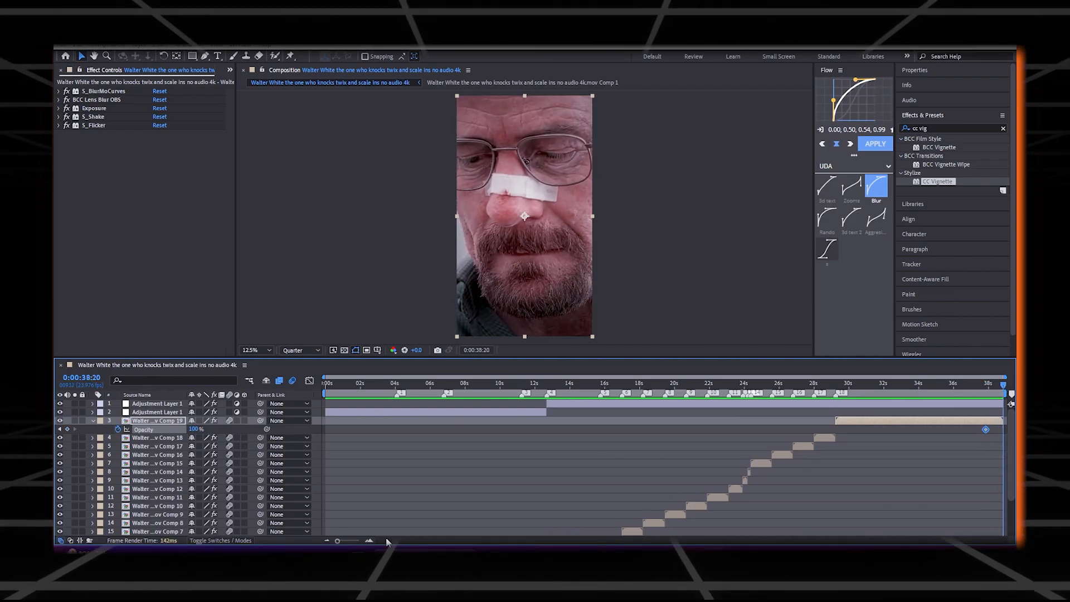
left_click(369, 541)
left_click(369, 540)
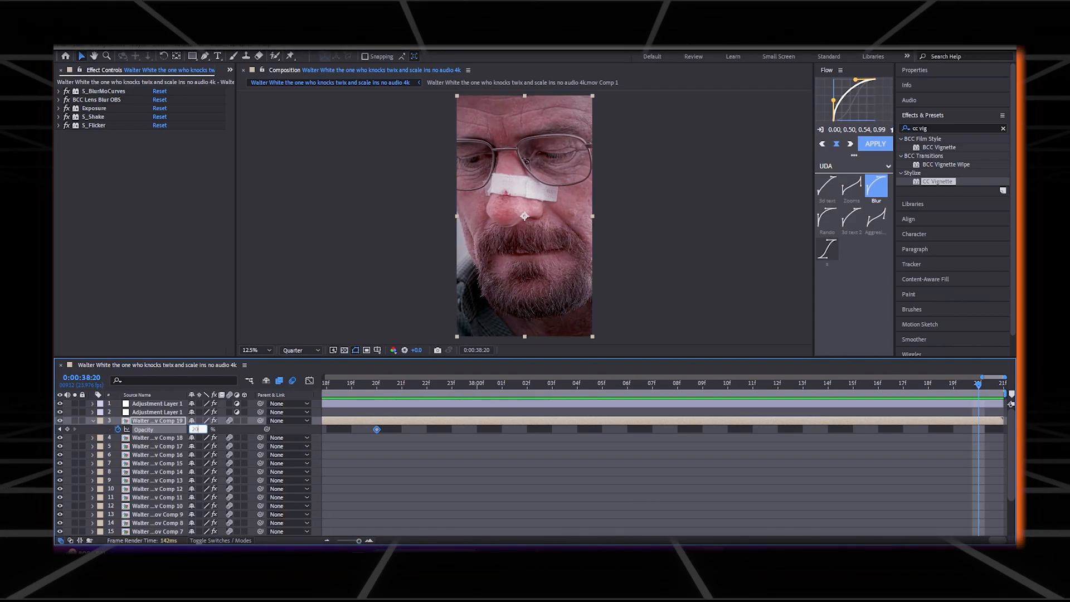
key("Return")
left_click_drag(359, 541, 337, 542)
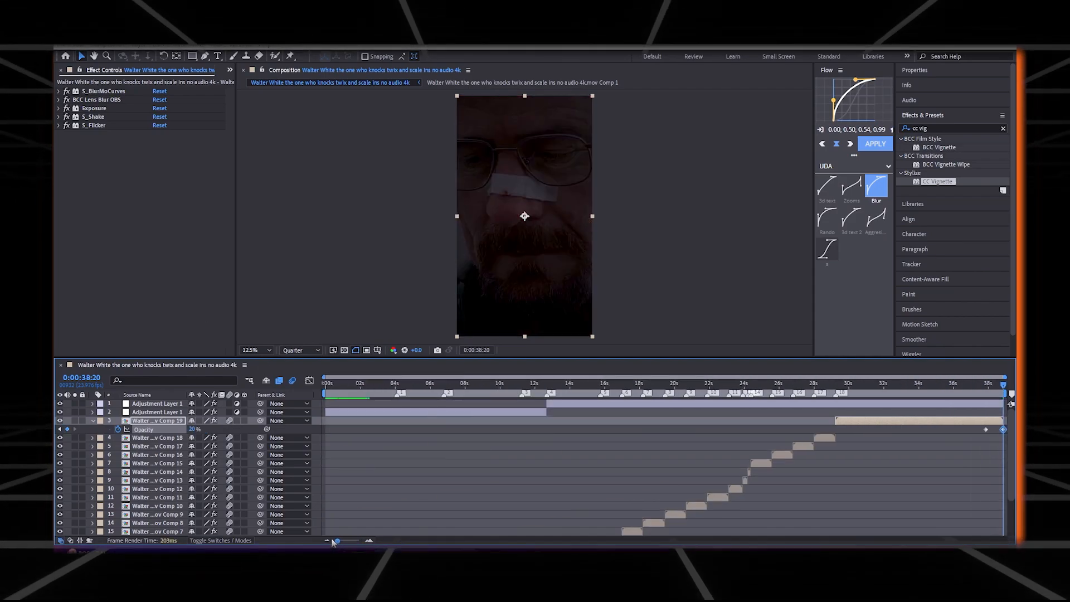
key("u")
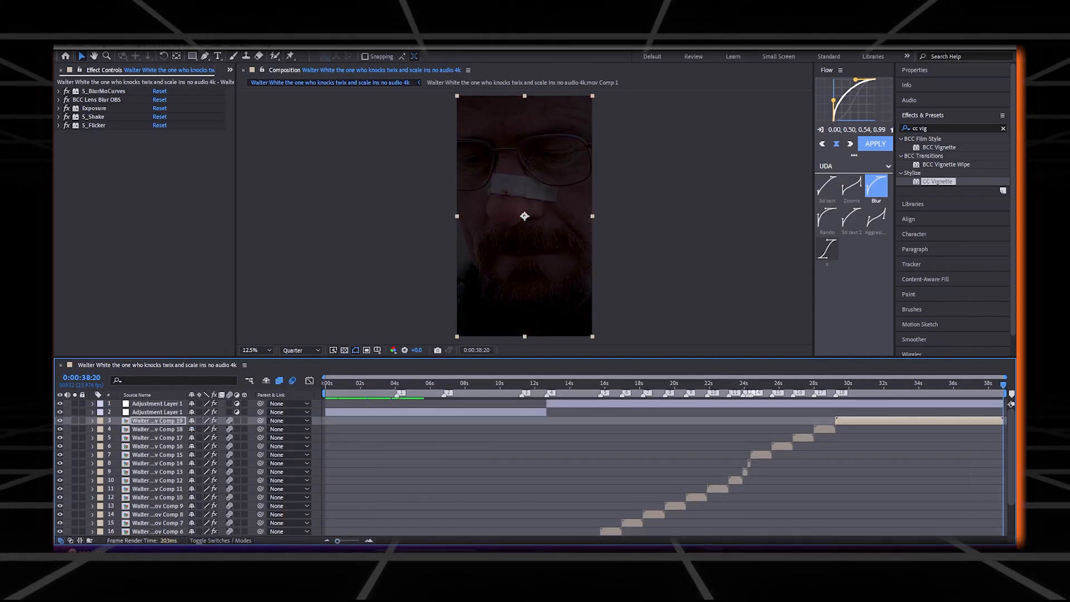
- Scrub through the outro and preview the transition into Comp 19 from about 0:00:29:02
left_click_drag(1002, 389, 909, 430)
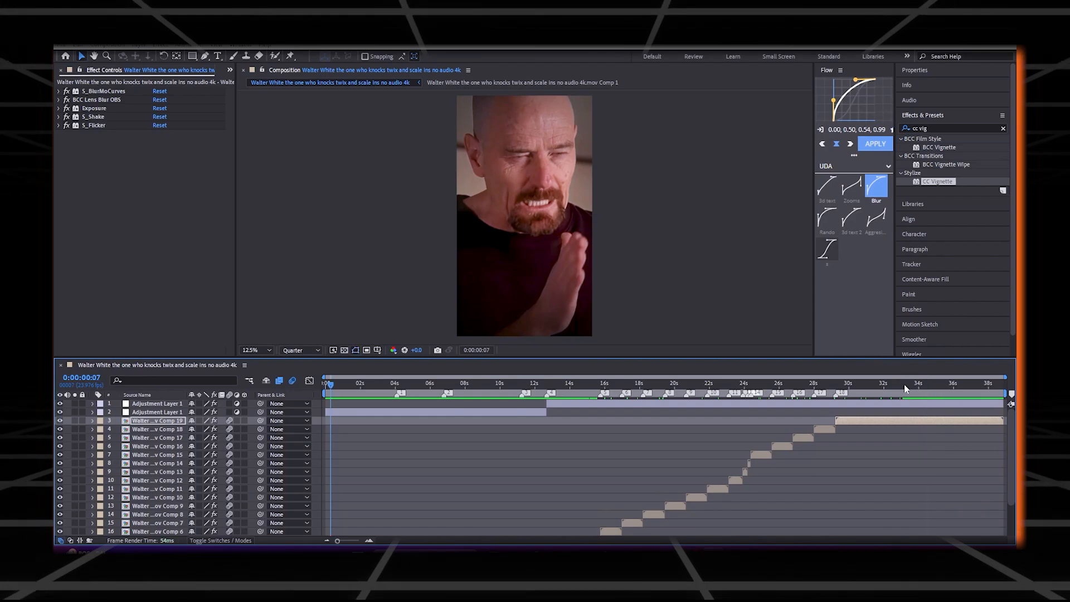
left_click(917, 384)
left_click_drag(917, 389, 830, 416)
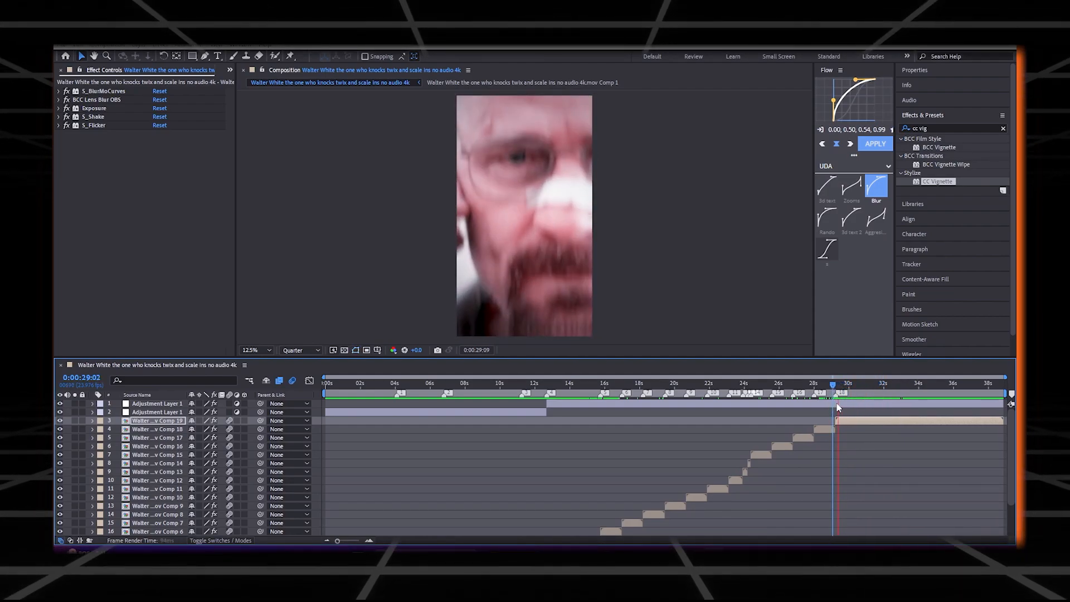
- Stop playback at 0:00:30:16 and compare the frame with the second colour correction layer hidden and shown
key("space")
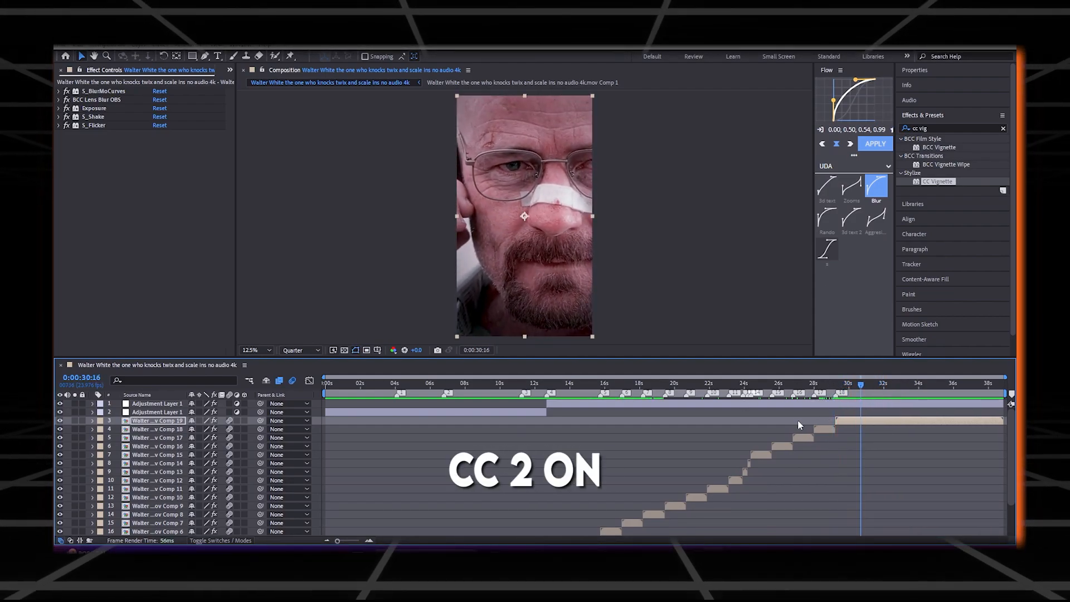
left_click(59, 404)
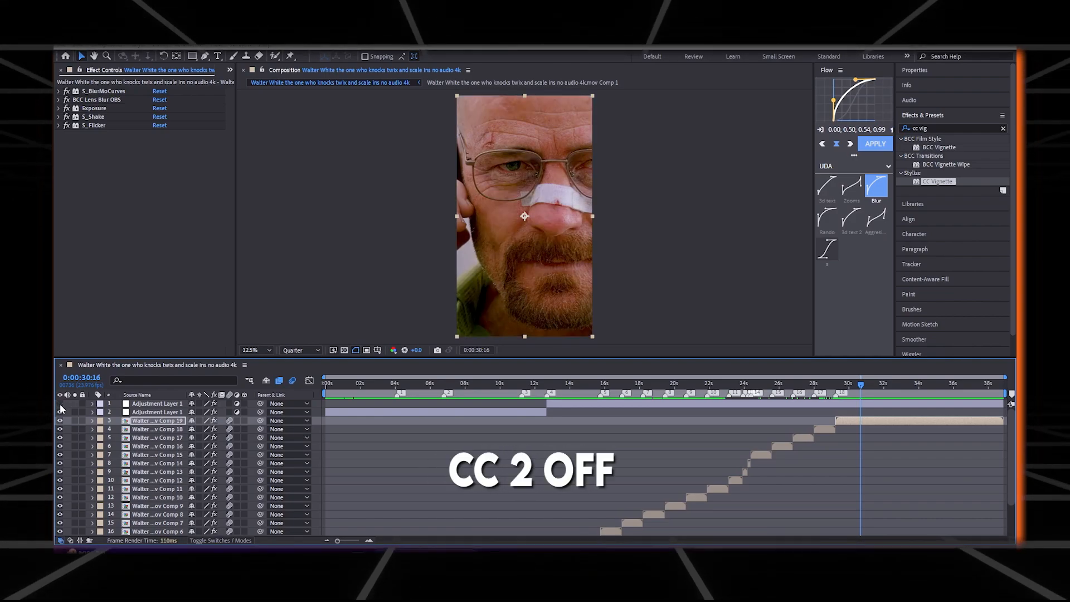
left_click(59, 403)
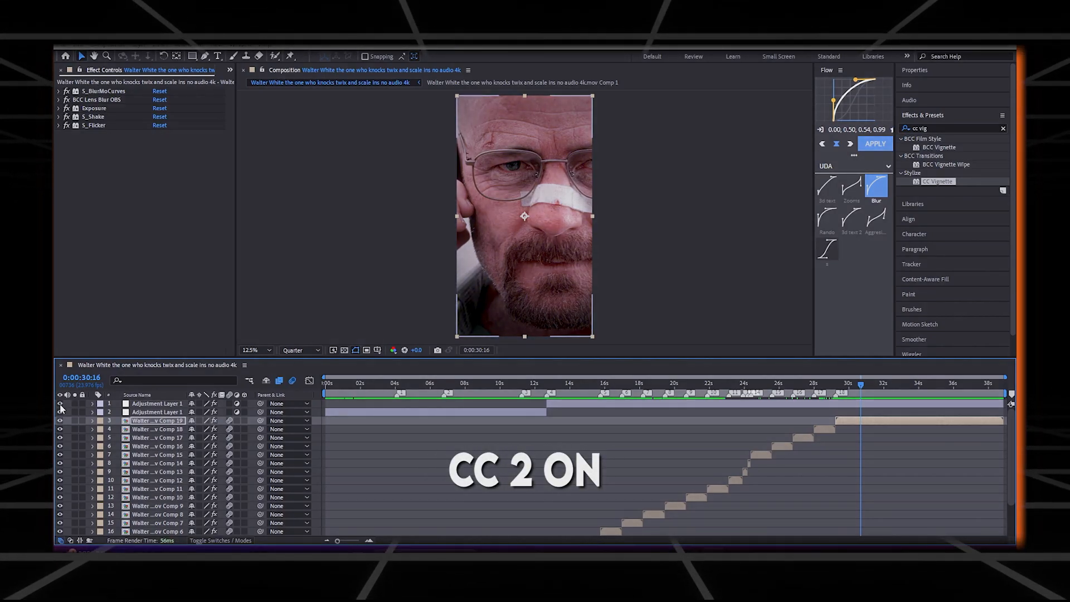